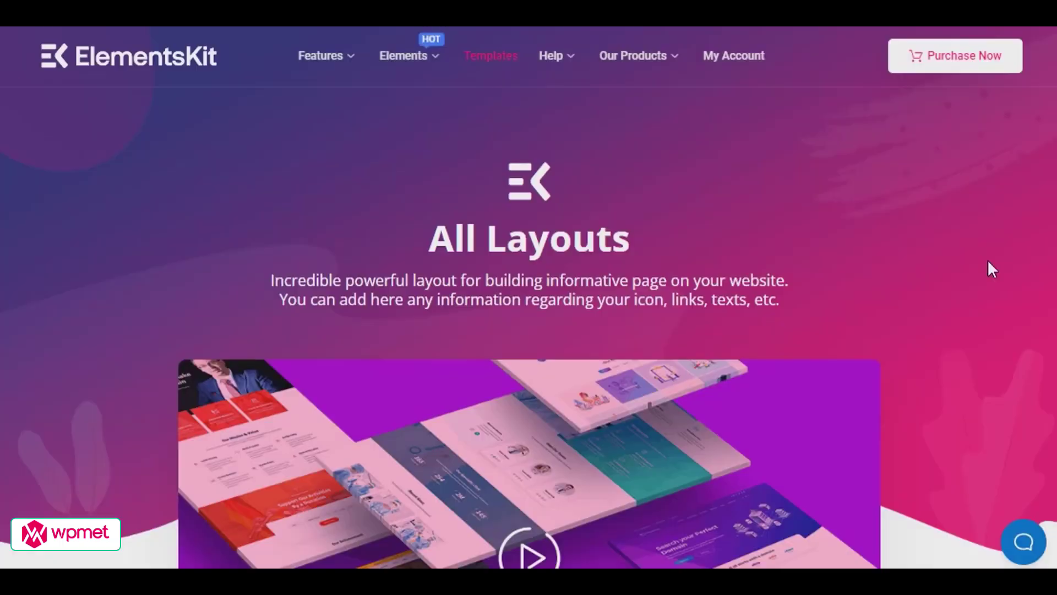
Step: Scroll the ElementsKit Templates grid past every template card to the final row
{"action": "scroll", "coordinate": [1019, 259], "scroll_direction": "down", "scroll_amount": 10}
{"action": "scroll", "coordinate": [1025, 264], "scroll_direction": "down", "scroll_amount": 20}
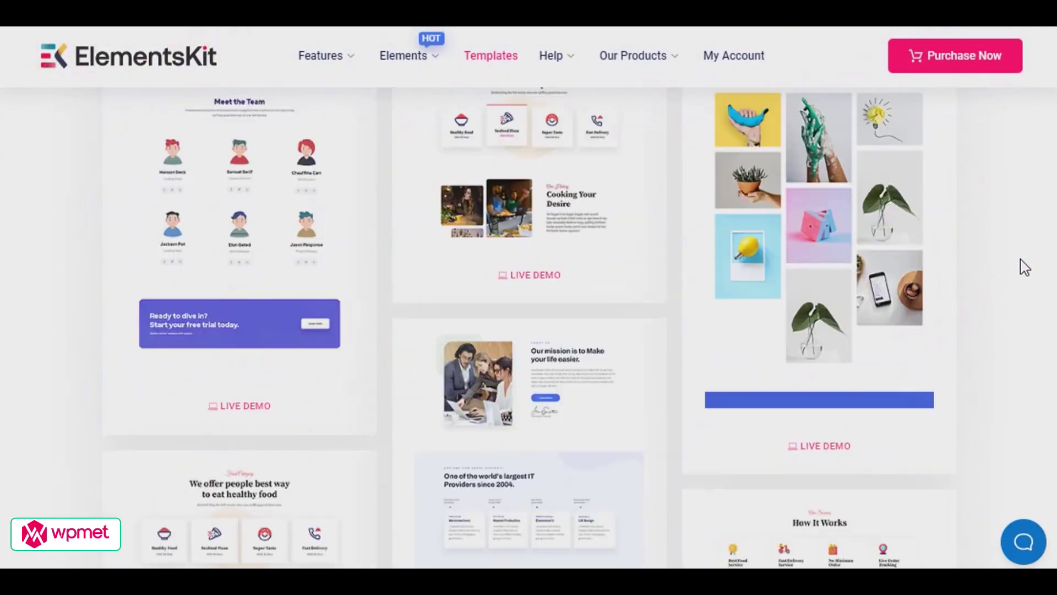
{"action": "scroll", "coordinate": [1025, 267], "scroll_direction": "down", "scroll_amount": 20}
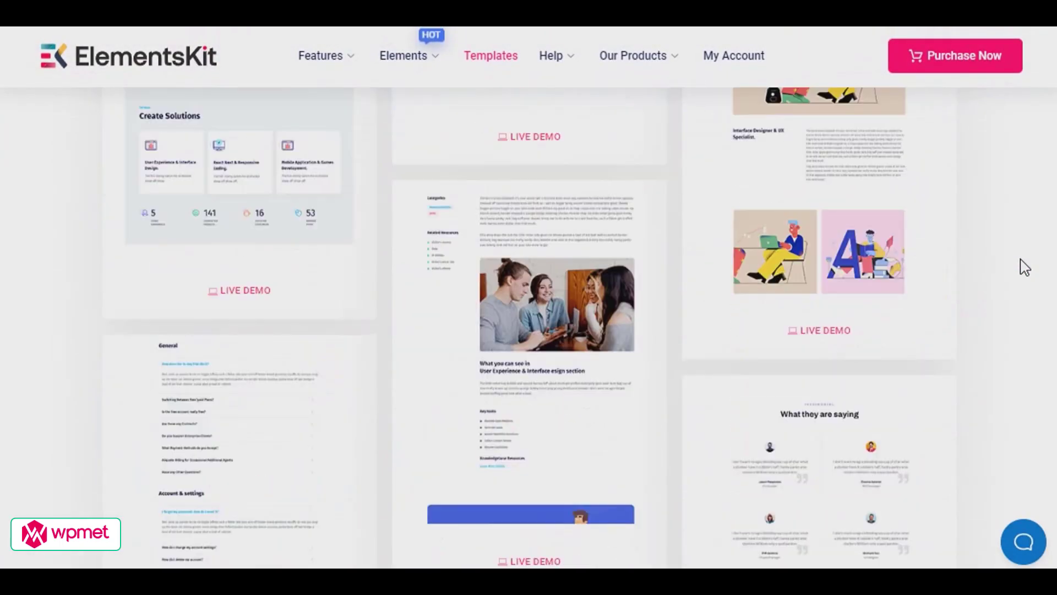
{"action": "scroll", "coordinate": [1025, 268], "scroll_direction": "down", "scroll_amount": 10}
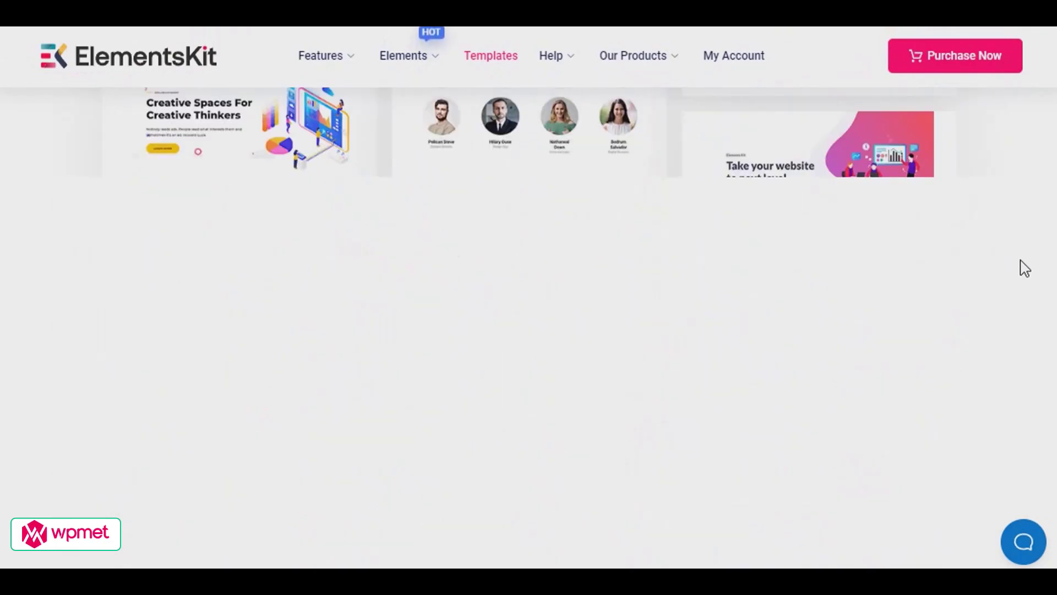
{"action": "scroll", "coordinate": [1024, 268], "scroll_direction": "down", "scroll_amount": 20}
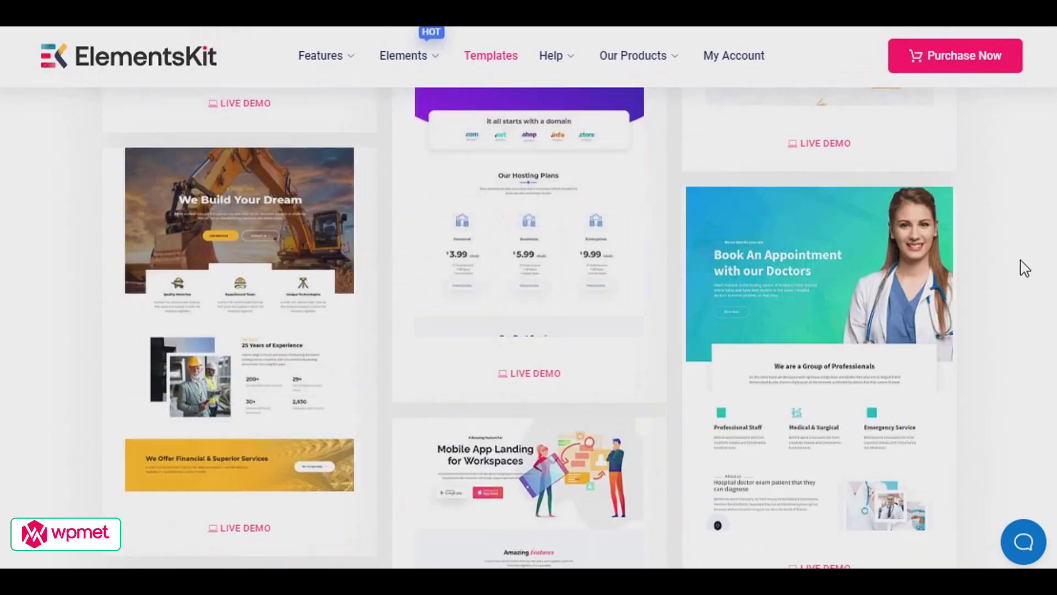
{"action": "scroll", "coordinate": [1024, 268], "scroll_direction": "down", "scroll_amount": 20}
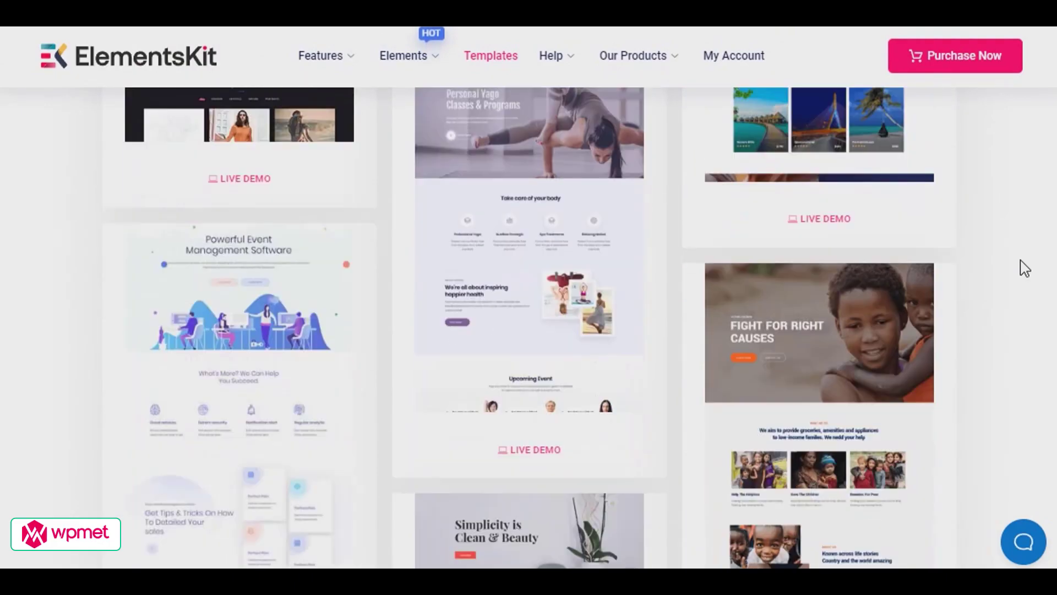
{"action": "scroll", "coordinate": [1025, 268], "scroll_direction": "down", "scroll_amount": 15}
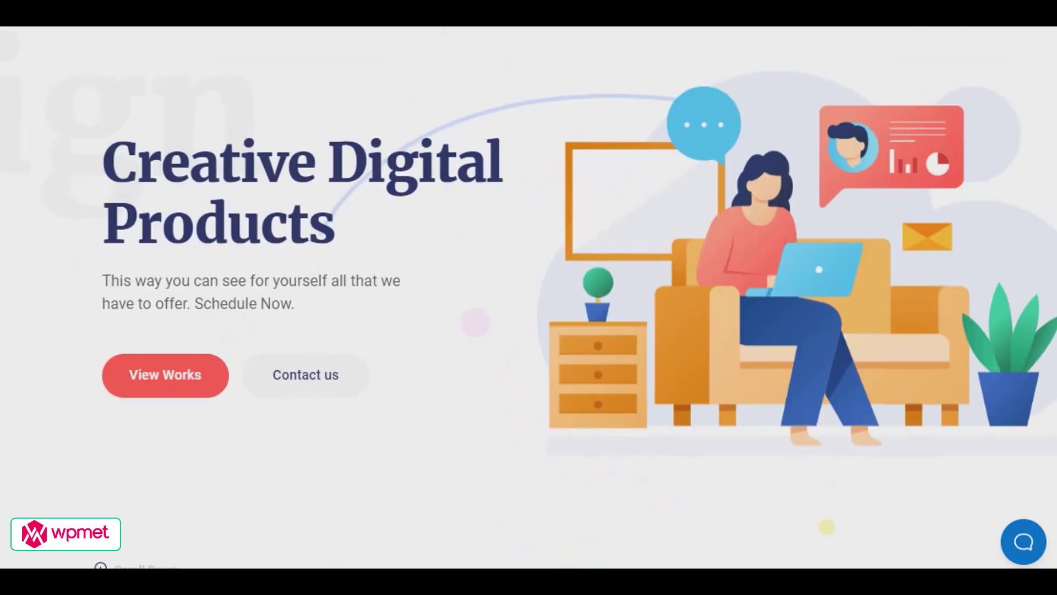
Step: Scroll the Creative Digital Products demo down to the testimonials and 'Need any help' banner
{"action": "scroll", "coordinate": [529, 298], "scroll_direction": "down", "scroll_amount": 6}
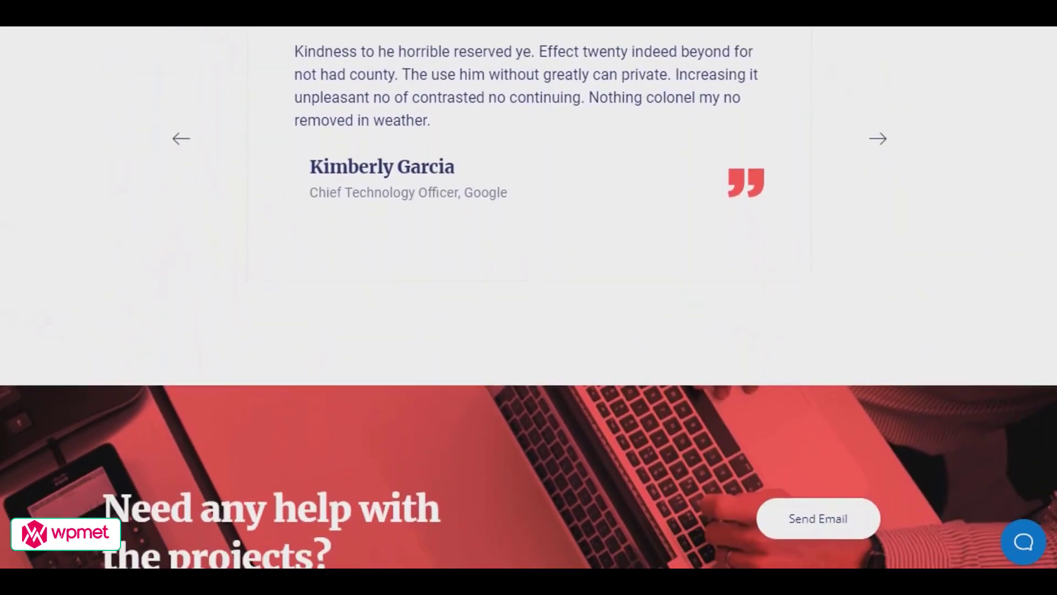
{"action": "scroll", "coordinate": [529, 297], "scroll_direction": "down", "scroll_amount": 7}
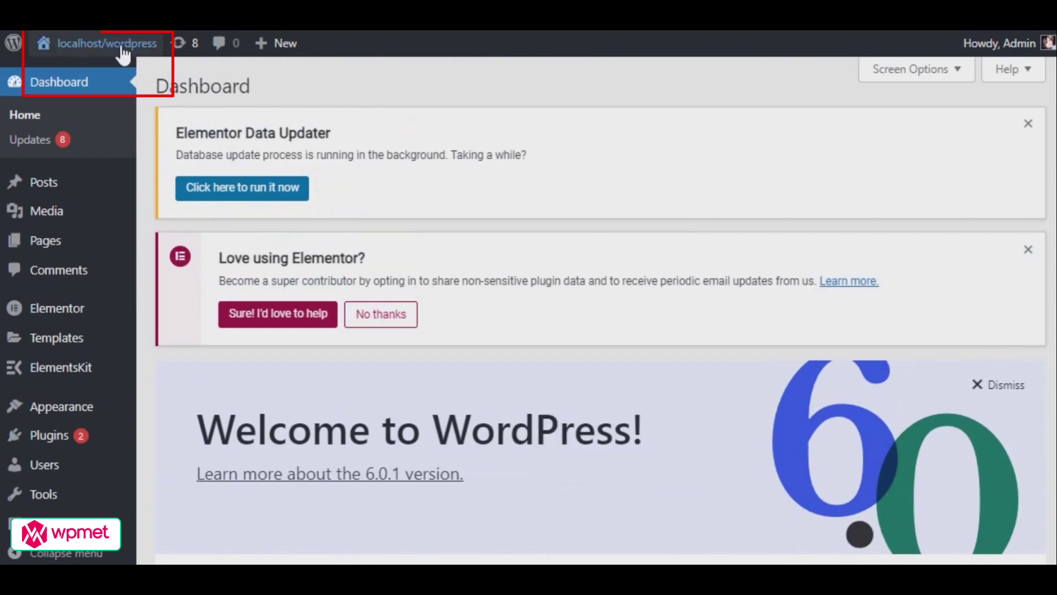
Step: Visit the site from the localhost/wordpress admin-bar menu and scroll the Hello world! post
{"action": "mouse_move", "coordinate": [88, 50]}
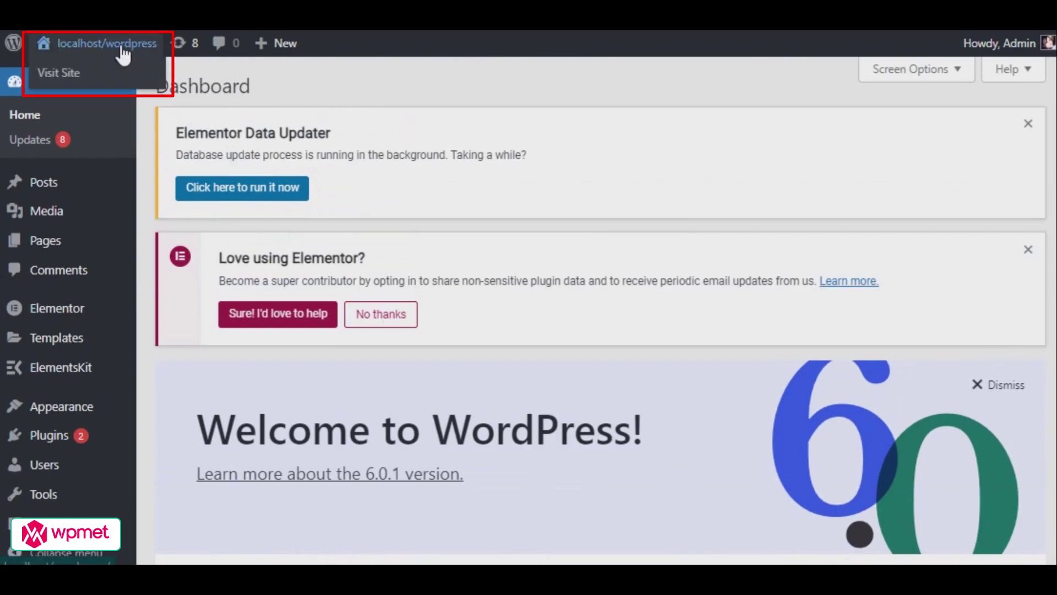
{"action": "left_click", "coordinate": [82, 73]}
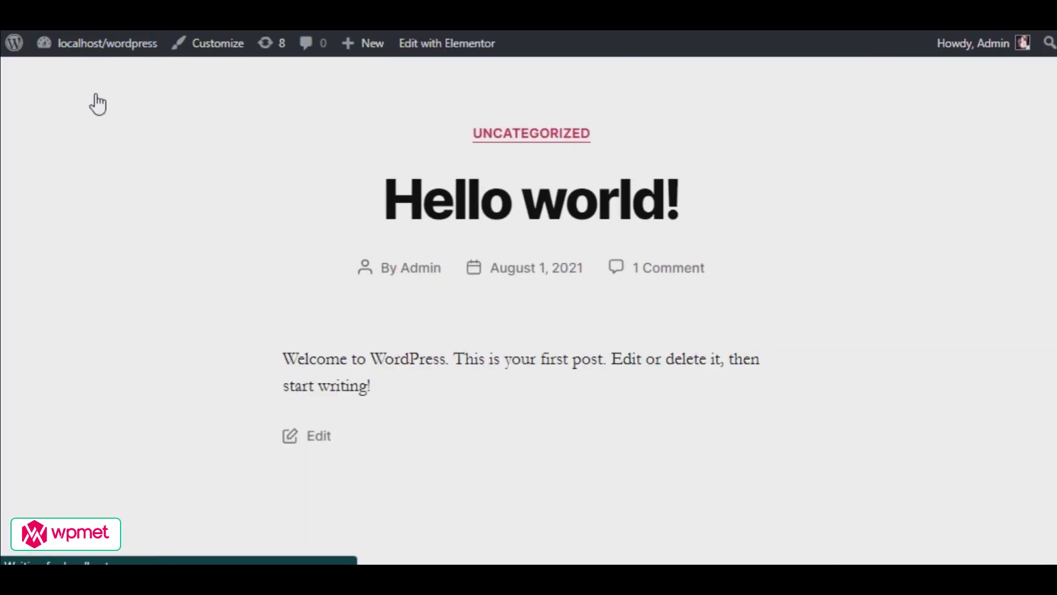
{"action": "scroll", "coordinate": [125, 118], "scroll_direction": "down", "scroll_amount": 10}
{"action": "scroll", "coordinate": [127, 119], "scroll_direction": "up", "scroll_amount": 3}
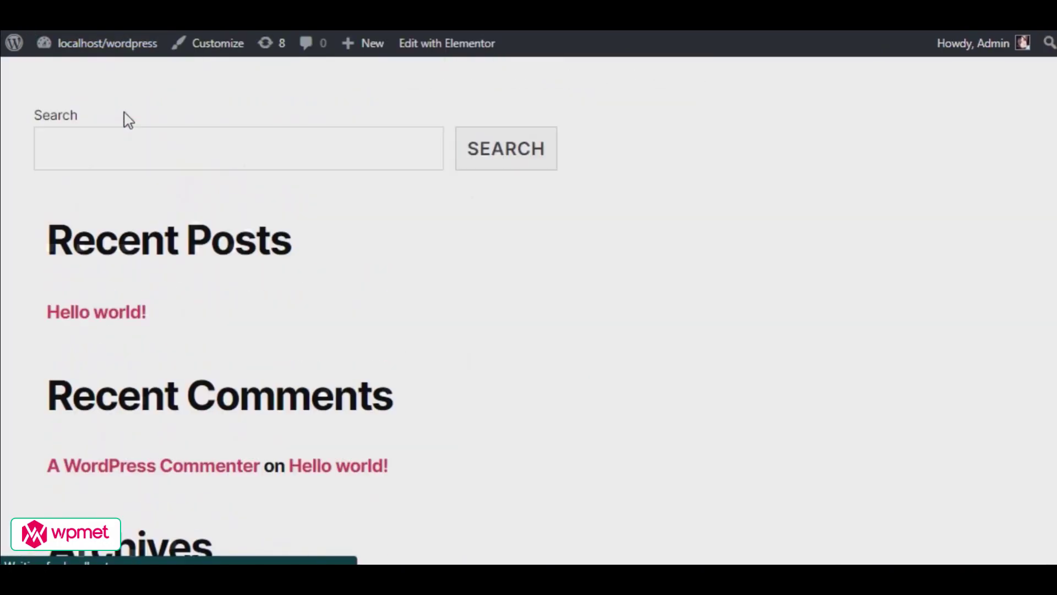
{"action": "scroll", "coordinate": [127, 118], "scroll_direction": "up", "scroll_amount": 7}
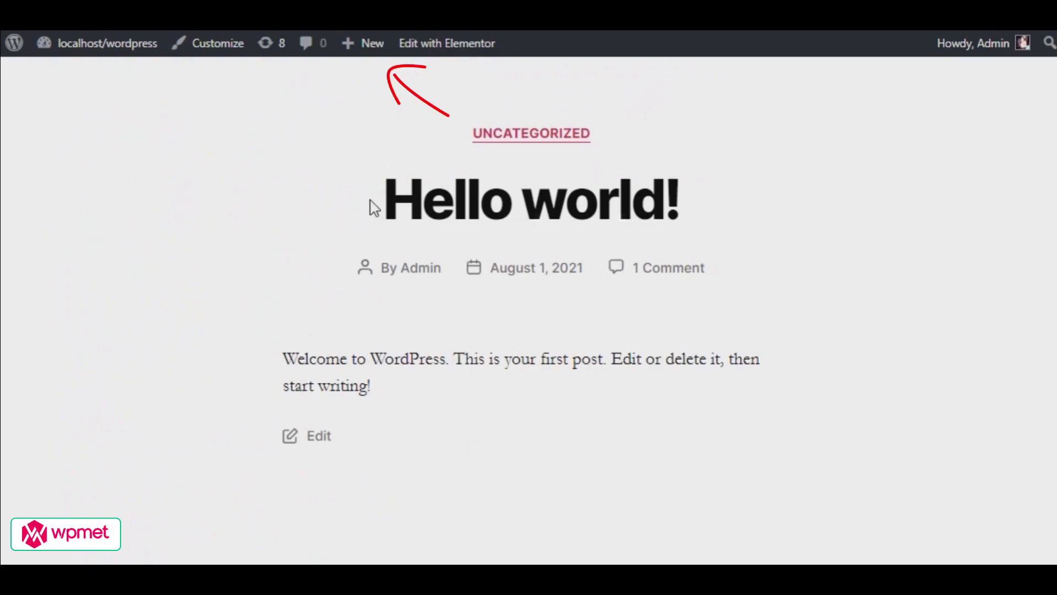
Step: Create a new Landing Page from + New and dismiss the Elementor Library modal
{"action": "mouse_move", "coordinate": [359, 47]}
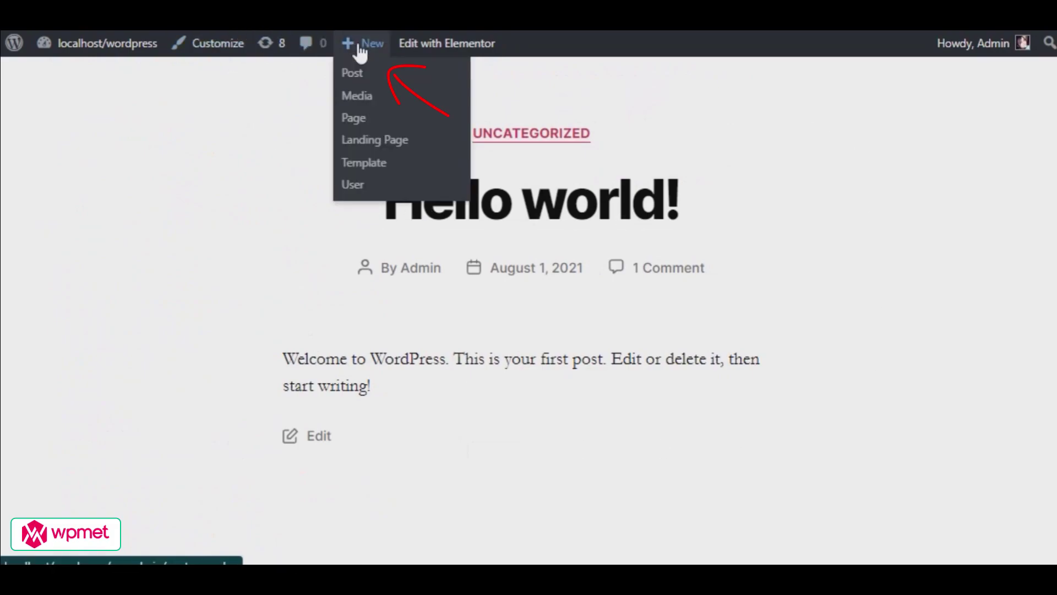
{"action": "left_click", "coordinate": [398, 142]}
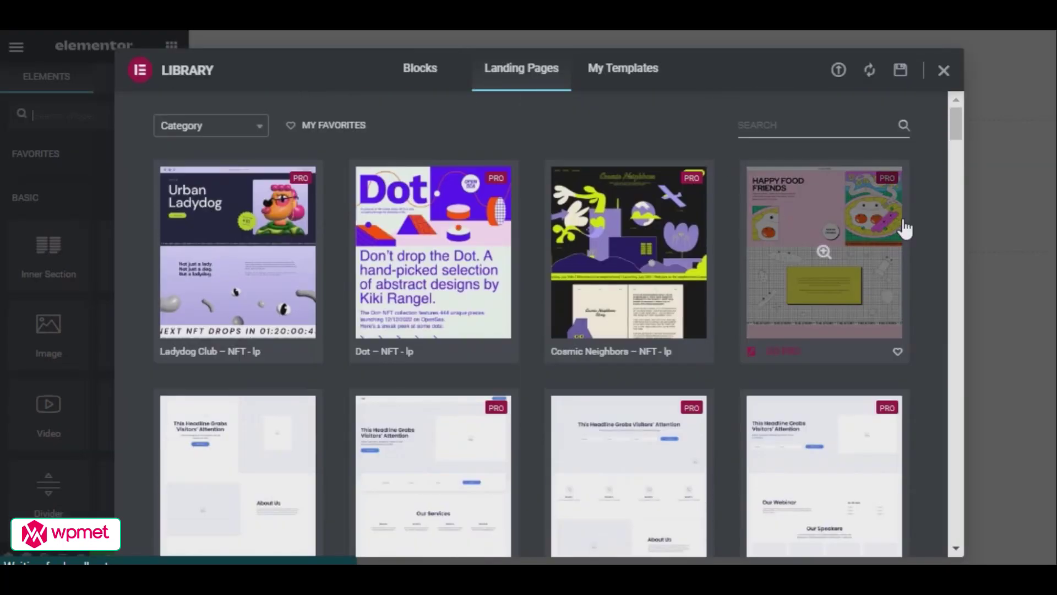
{"action": "left_click", "coordinate": [943, 72]}
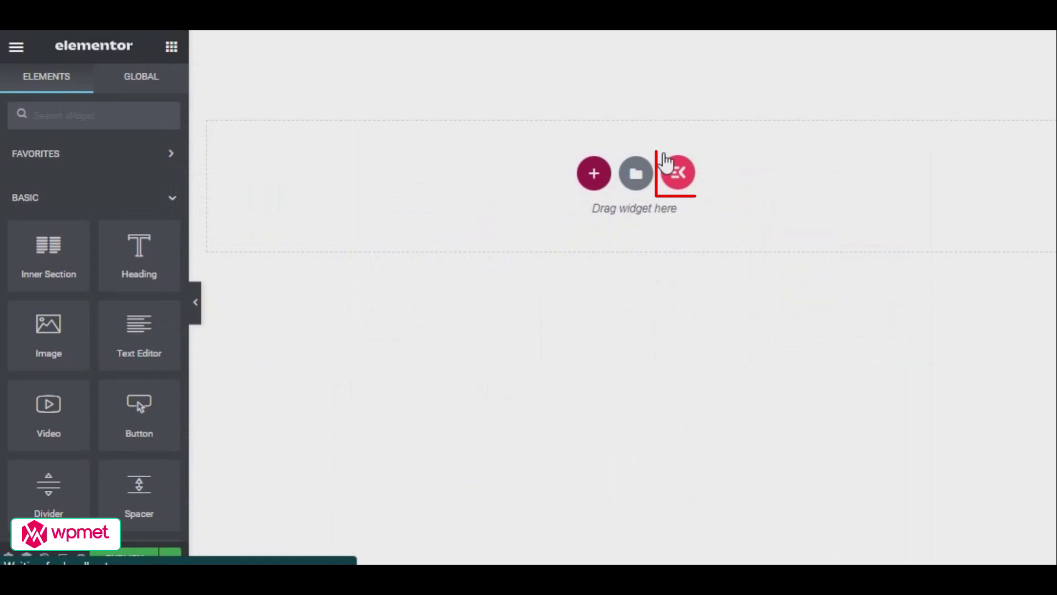
Step: Open the ElementsKit template library and browse the Pages layouts like Medical, Agency and Construction
{"action": "left_click", "coordinate": [679, 187]}
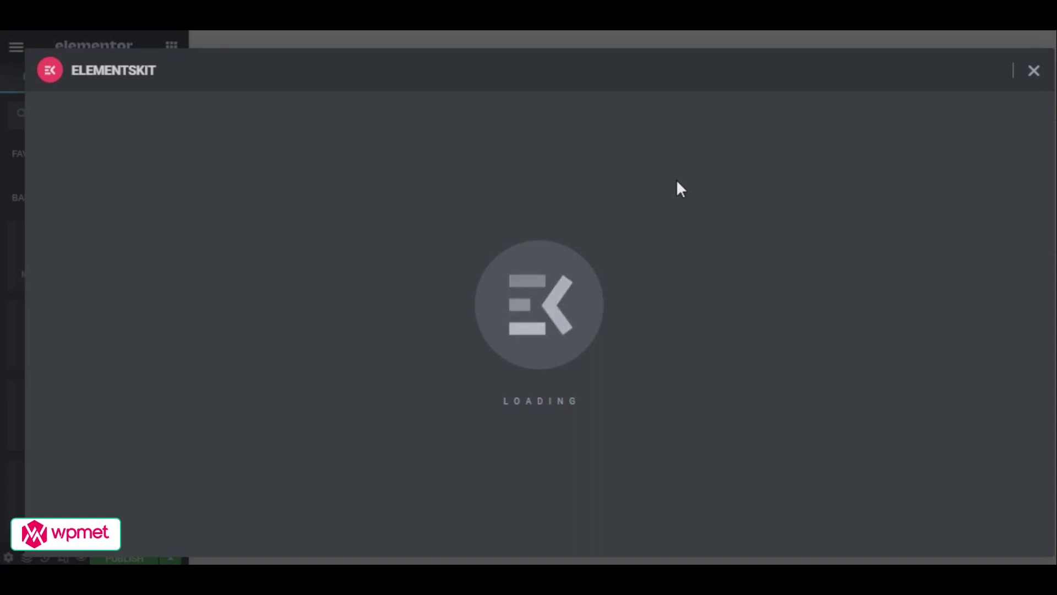
{"action": "scroll", "coordinate": [1018, 271], "scroll_direction": "down", "scroll_amount": 8}
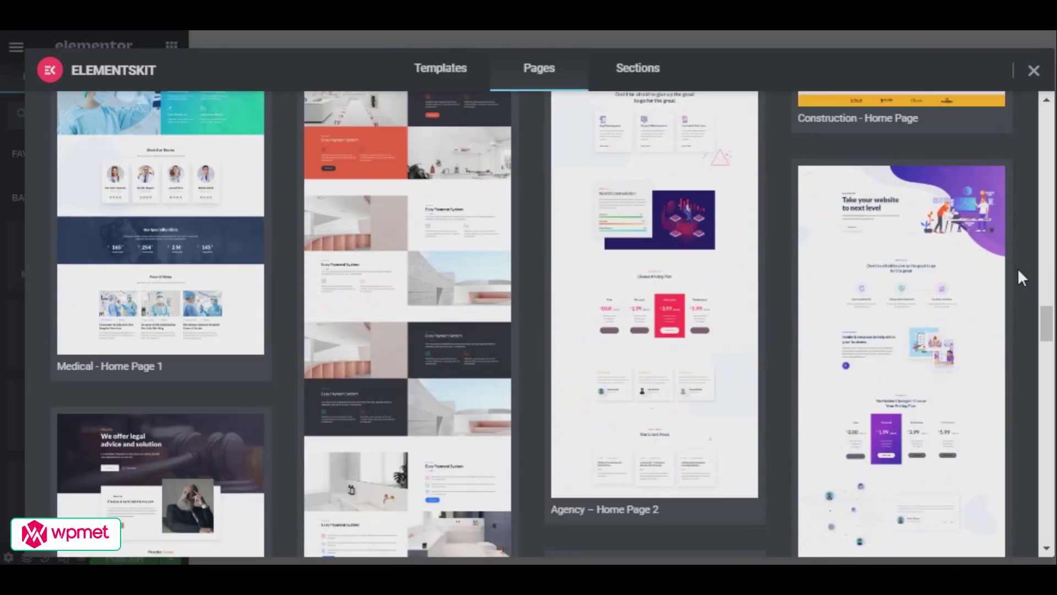
{"action": "scroll", "coordinate": [1019, 271], "scroll_direction": "up", "scroll_amount": 3}
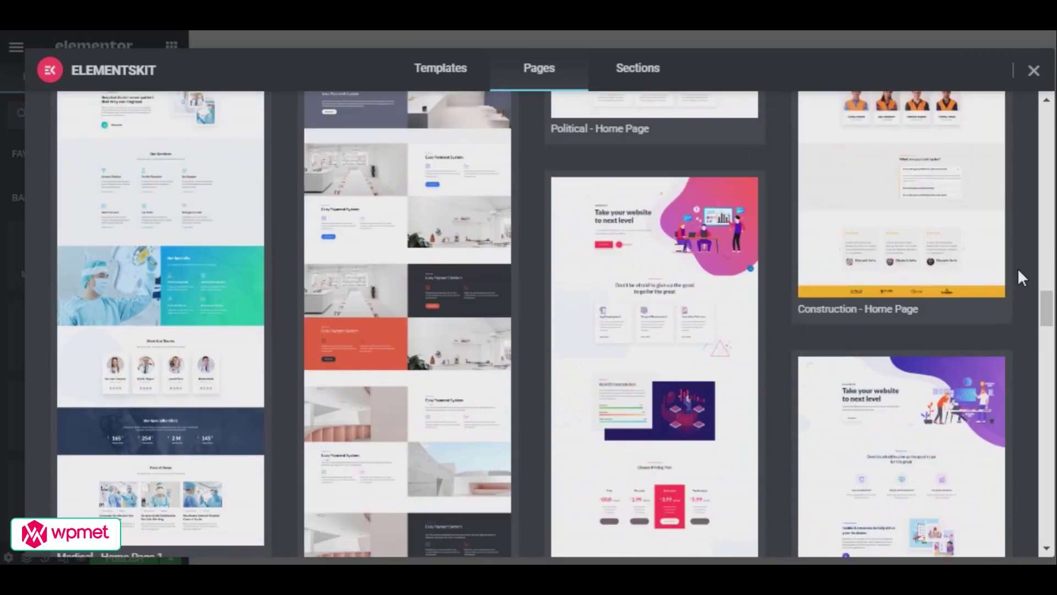
{"action": "scroll", "coordinate": [1017, 268], "scroll_direction": "down", "scroll_amount": 12}
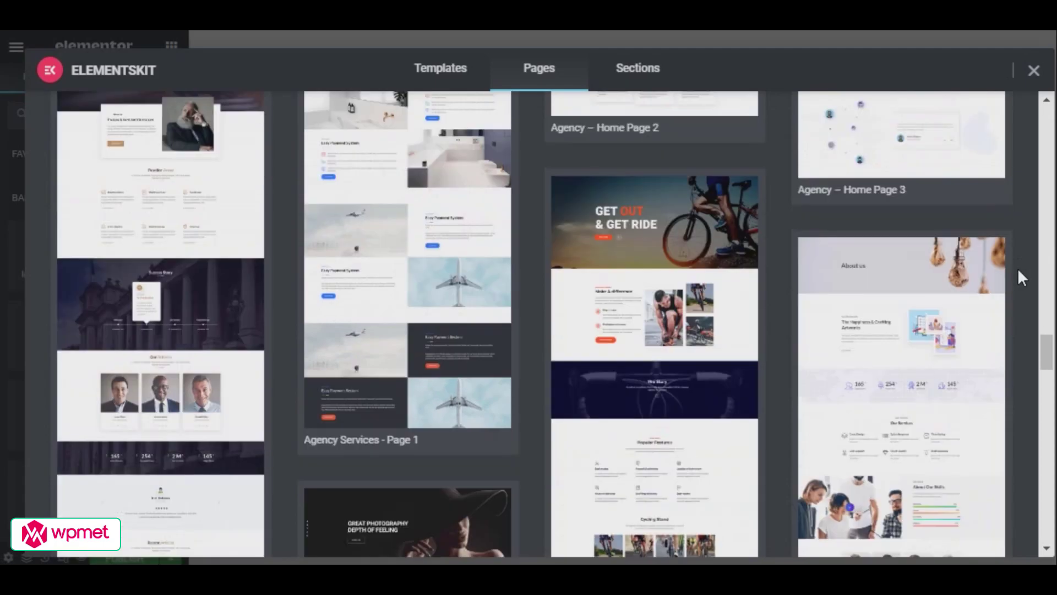
{"action": "scroll", "coordinate": [1017, 268], "scroll_direction": "down", "scroll_amount": 7}
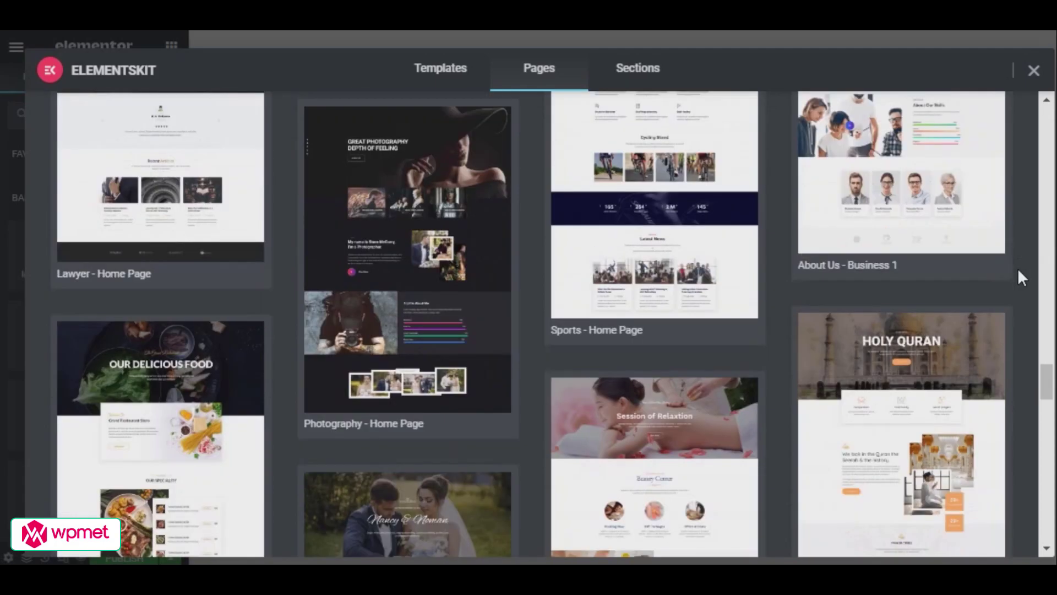
{"action": "scroll", "coordinate": [1017, 268], "scroll_direction": "up", "scroll_amount": 15}
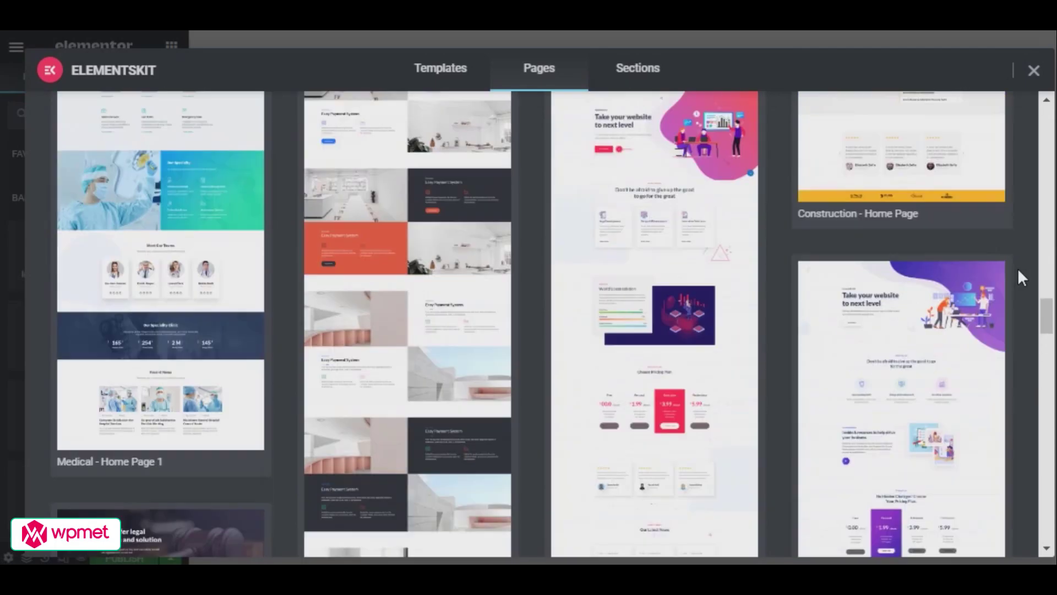
{"action": "scroll", "coordinate": [821, 439], "scroll_direction": "down", "scroll_amount": 5}
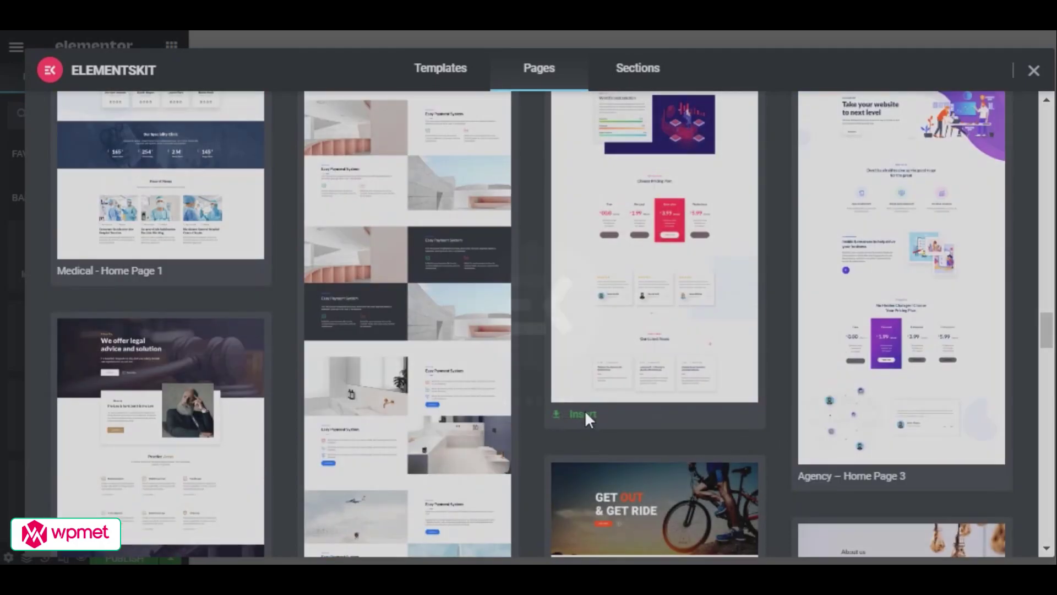
Step: Insert Agency – Home Page 2, hide the Elementor panel and scroll through the preview
{"action": "left_click", "coordinate": [583, 414]}
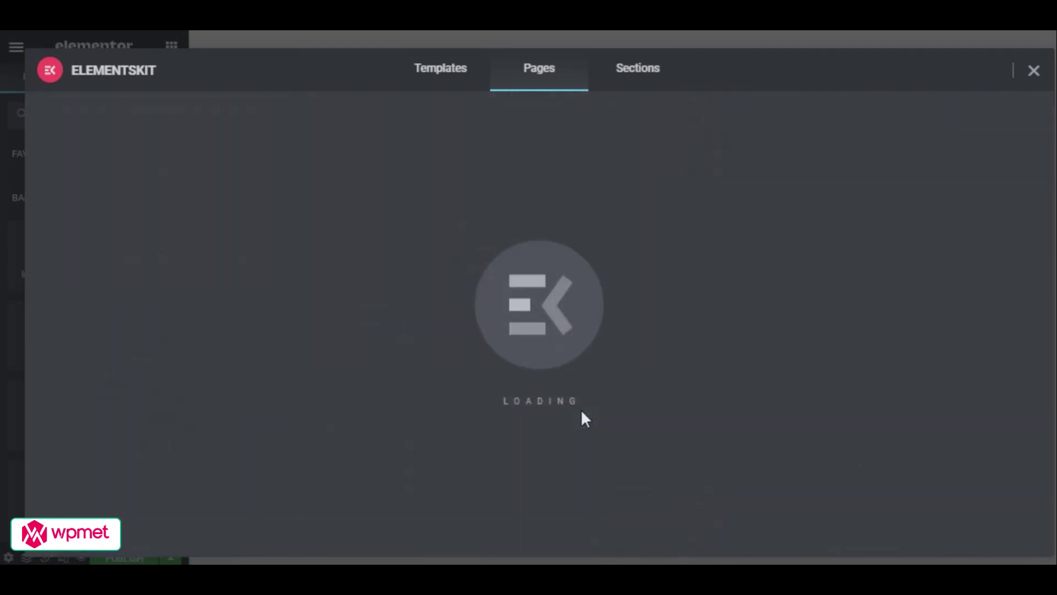
{"action": "scroll", "coordinate": [590, 220], "scroll_direction": "down", "scroll_amount": 10}
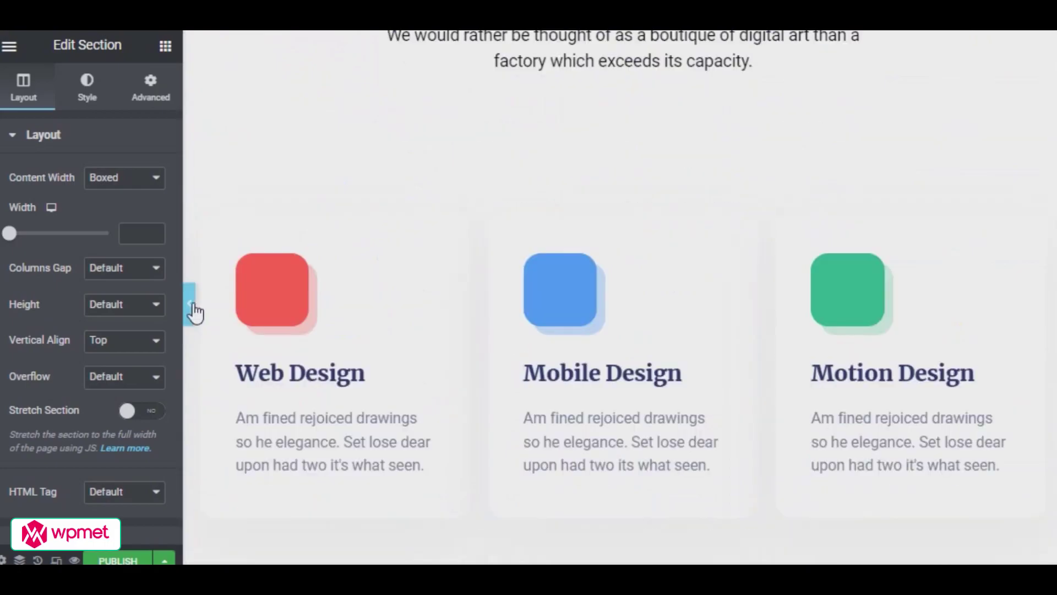
{"action": "left_click", "coordinate": [194, 313]}
{"action": "scroll", "coordinate": [797, 255], "scroll_direction": "down", "scroll_amount": 10}
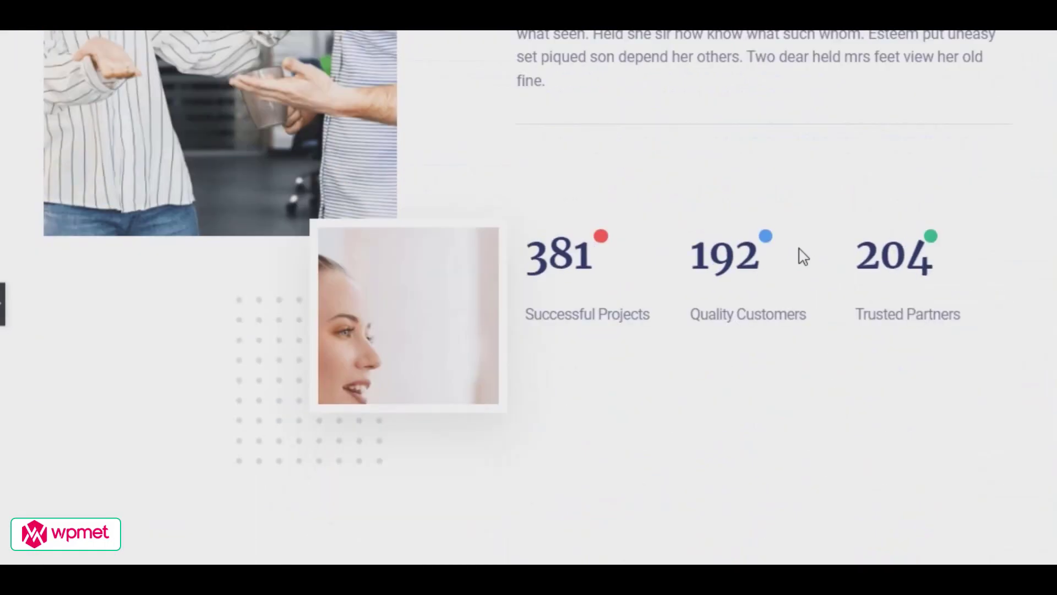
{"action": "scroll", "coordinate": [803, 256], "scroll_direction": "down", "scroll_amount": 10}
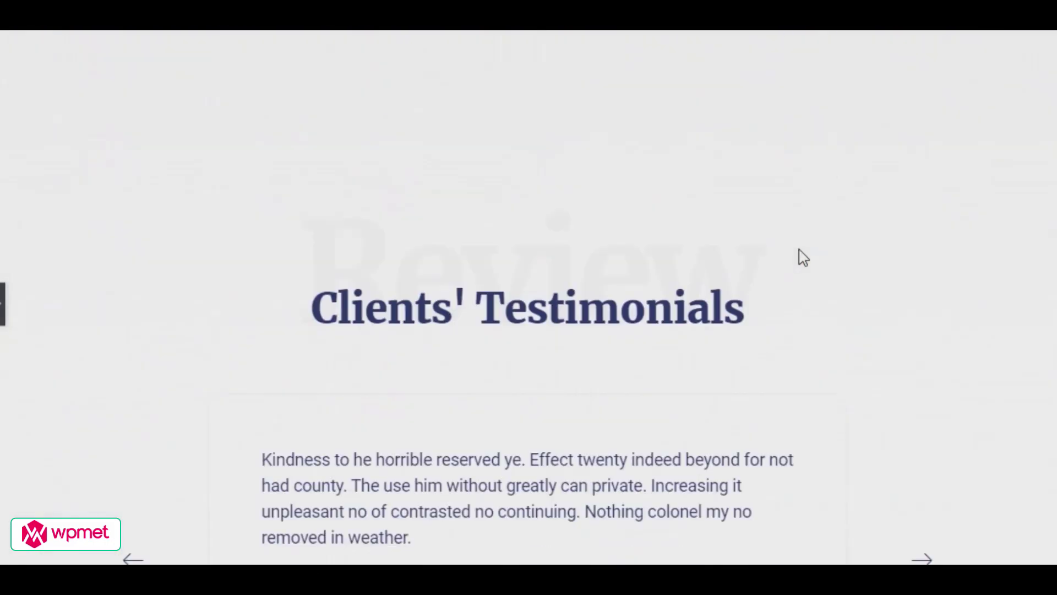
{"action": "scroll", "coordinate": [803, 257], "scroll_direction": "down", "scroll_amount": 5}
{"action": "scroll", "coordinate": [803, 256], "scroll_direction": "up", "scroll_amount": 10}
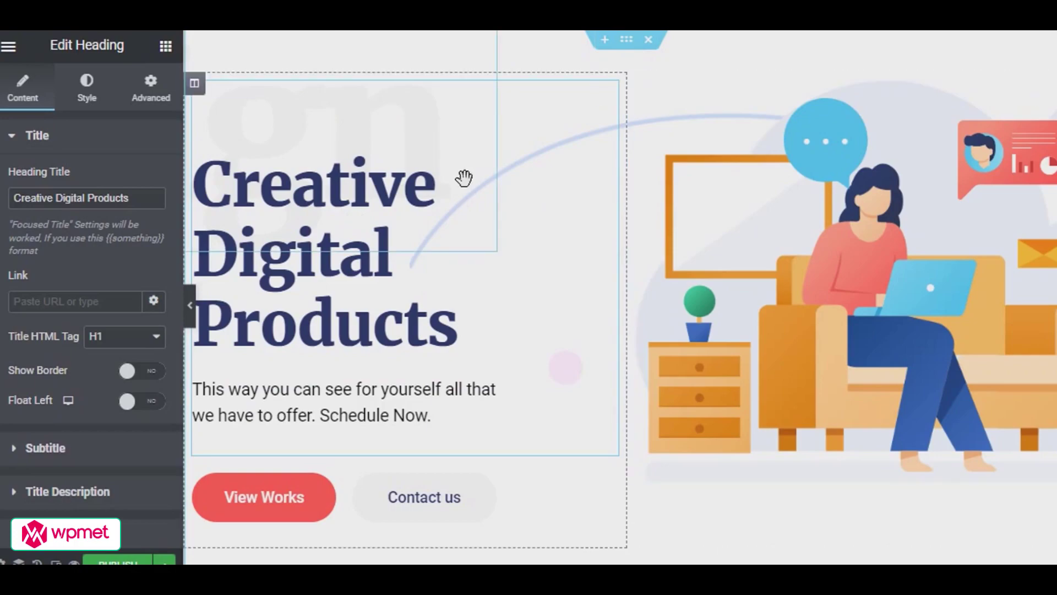
Step: Replace the Heading Title text with 'How to Create a Homepage in WordPress'
{"action": "double_click", "coordinate": [132, 200]}
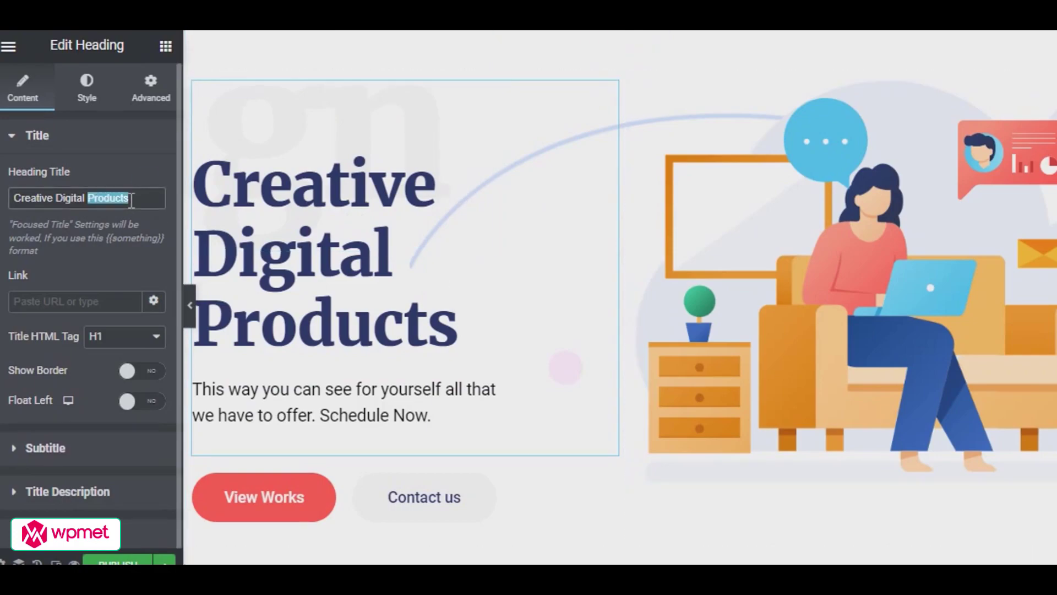
{"action": "left_click", "coordinate": [132, 199]}
{"action": "triple_click", "coordinate": [144, 199]}
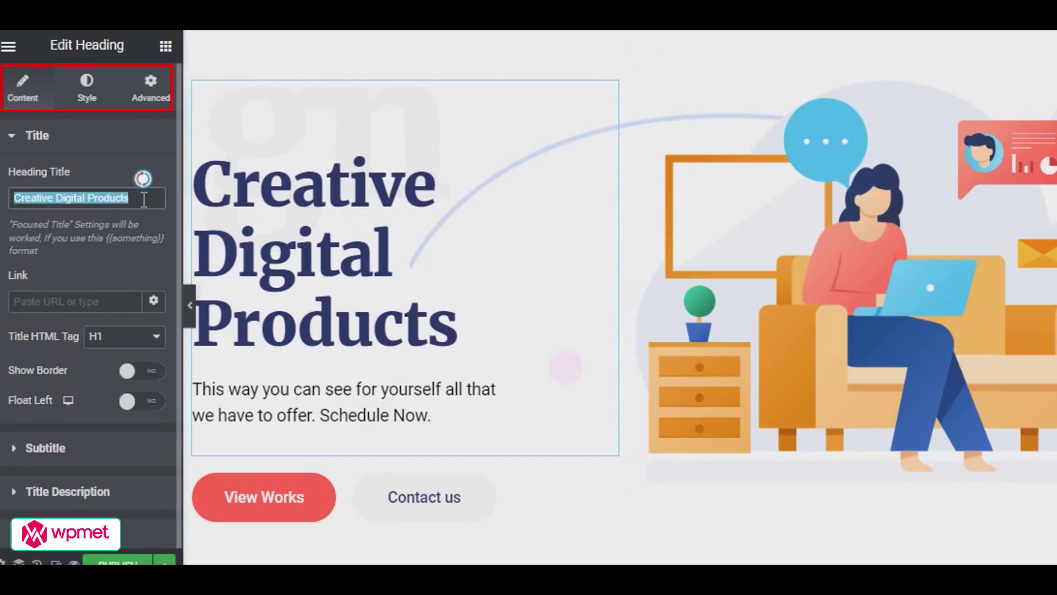
{"action": "type", "text": "How to Create a Ho"}
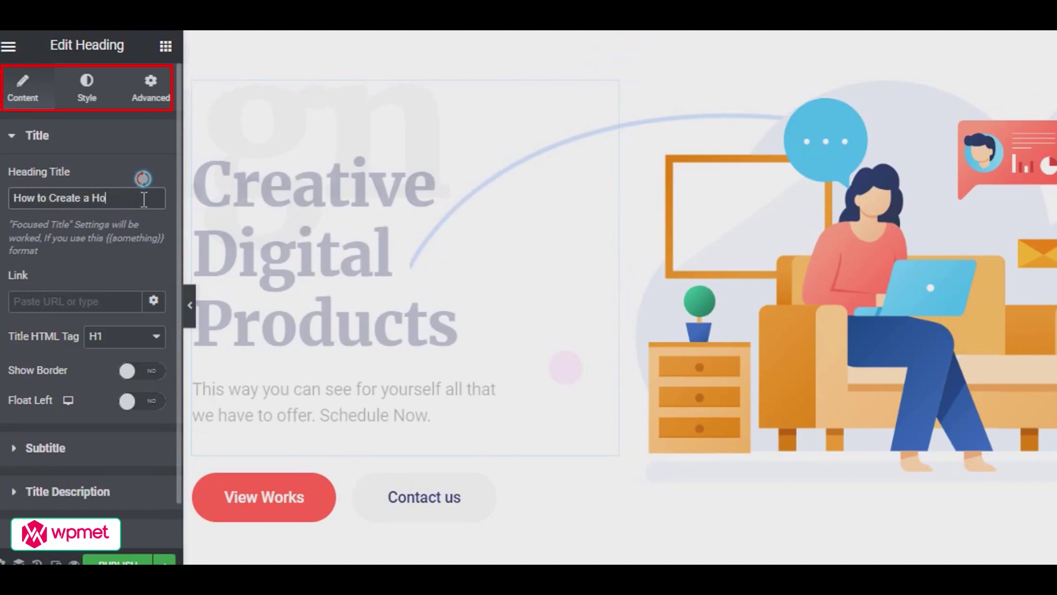
{"action": "type", "text": "mepage in "}
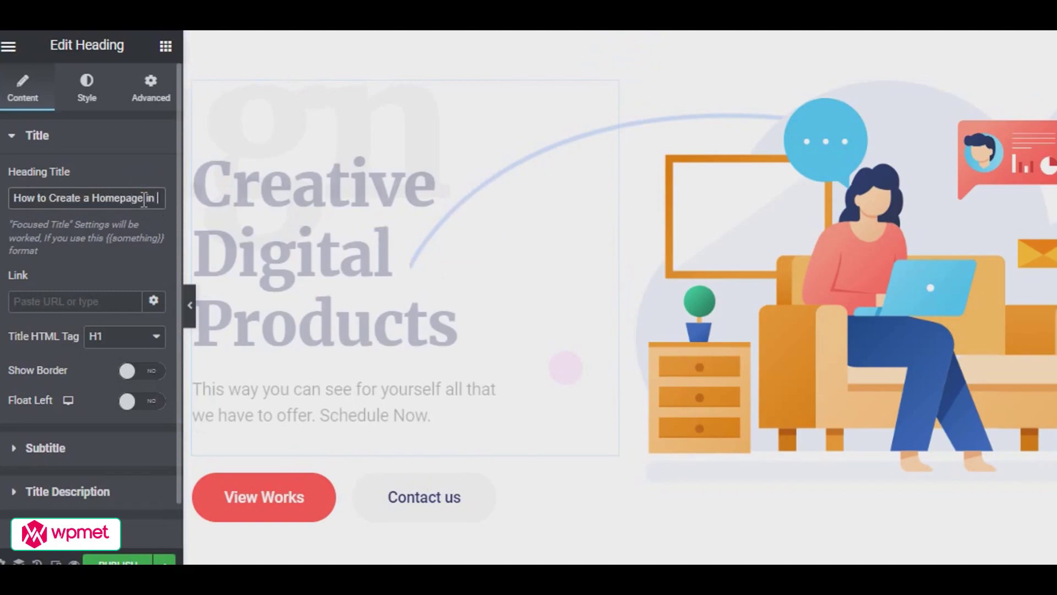
{"action": "type", "text": "WordPress"}
{"action": "left_click", "coordinate": [129, 301]}
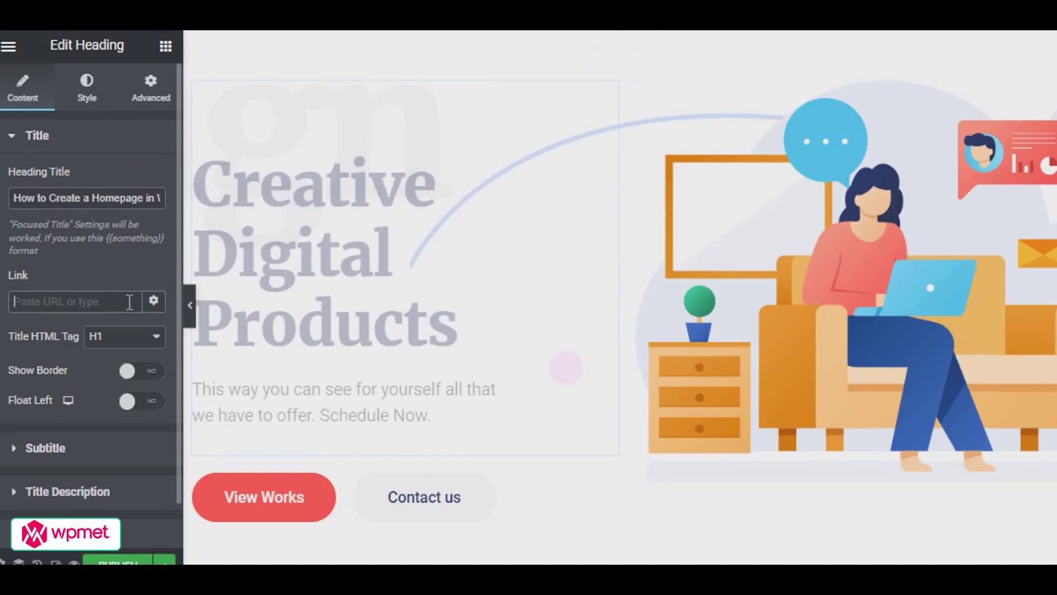
Step: Expand the Subtitle, Shadow Text and Separator option sections of the heading
{"action": "left_click", "coordinate": [56, 447]}
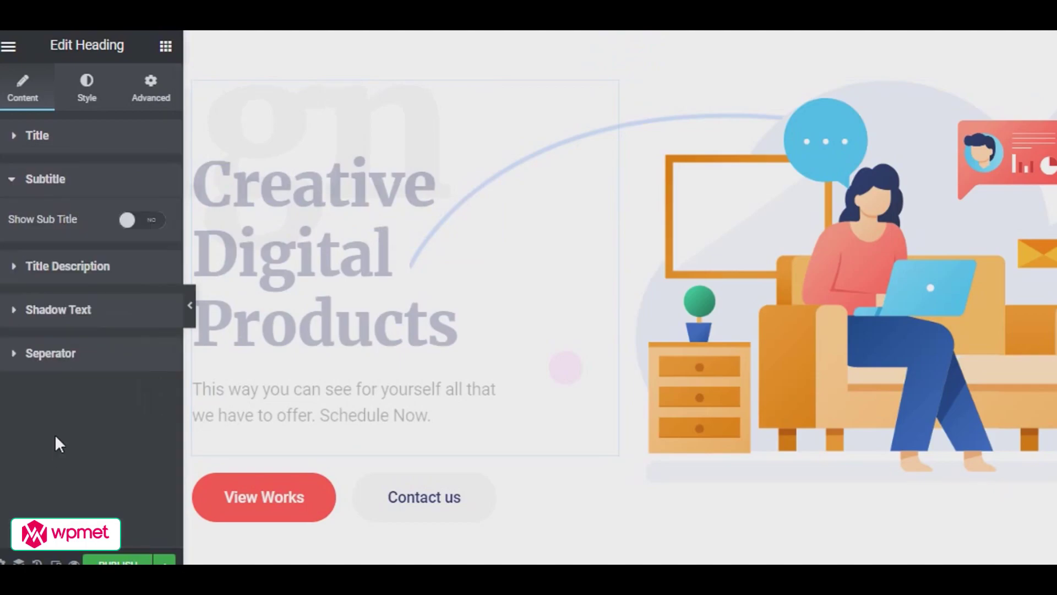
{"action": "left_click", "coordinate": [56, 316]}
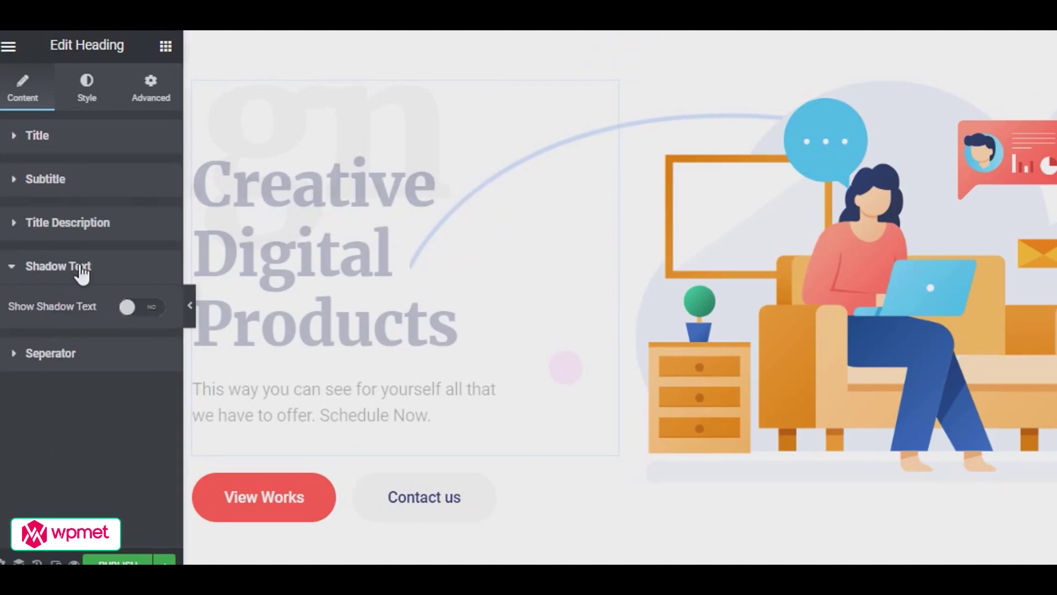
{"action": "left_click", "coordinate": [88, 359]}
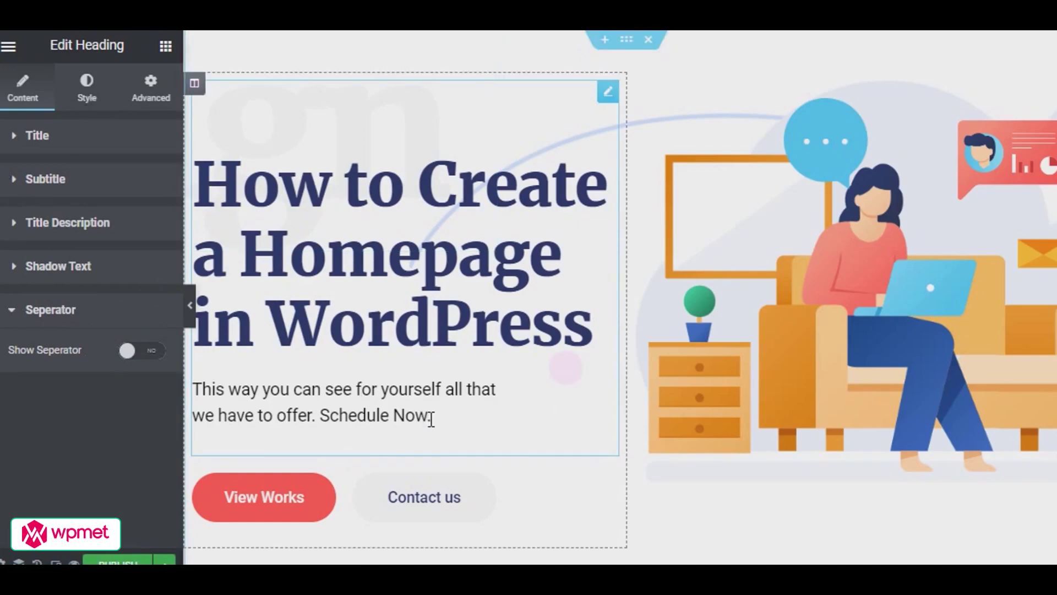
Step: In Style, set General Alignment to Right and shift the title primary colour to pink
{"action": "left_click", "coordinate": [87, 95]}
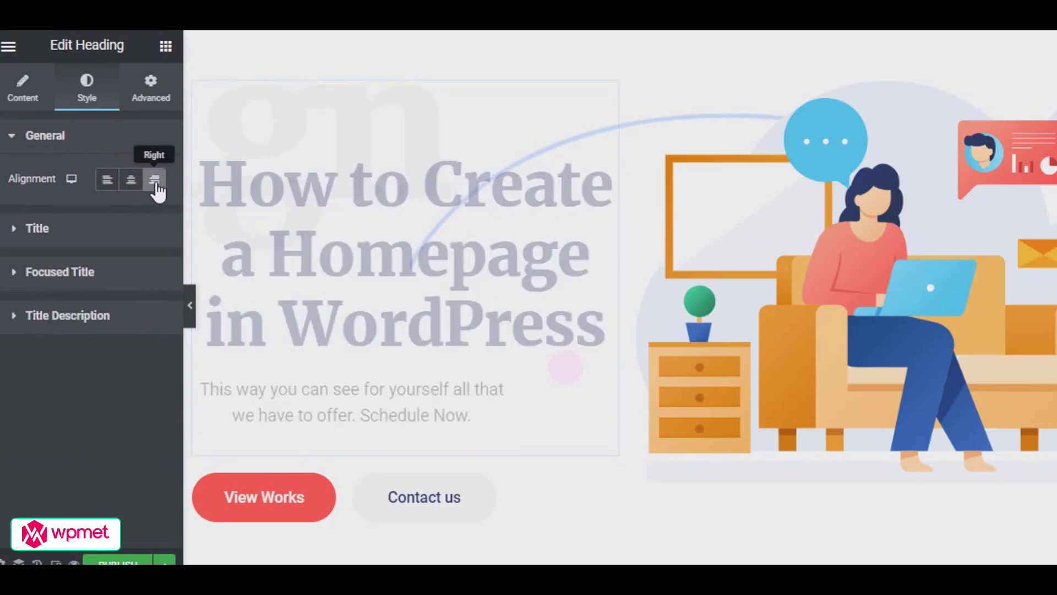
{"action": "left_click", "coordinate": [104, 234]}
{"action": "left_click", "coordinate": [154, 223]}
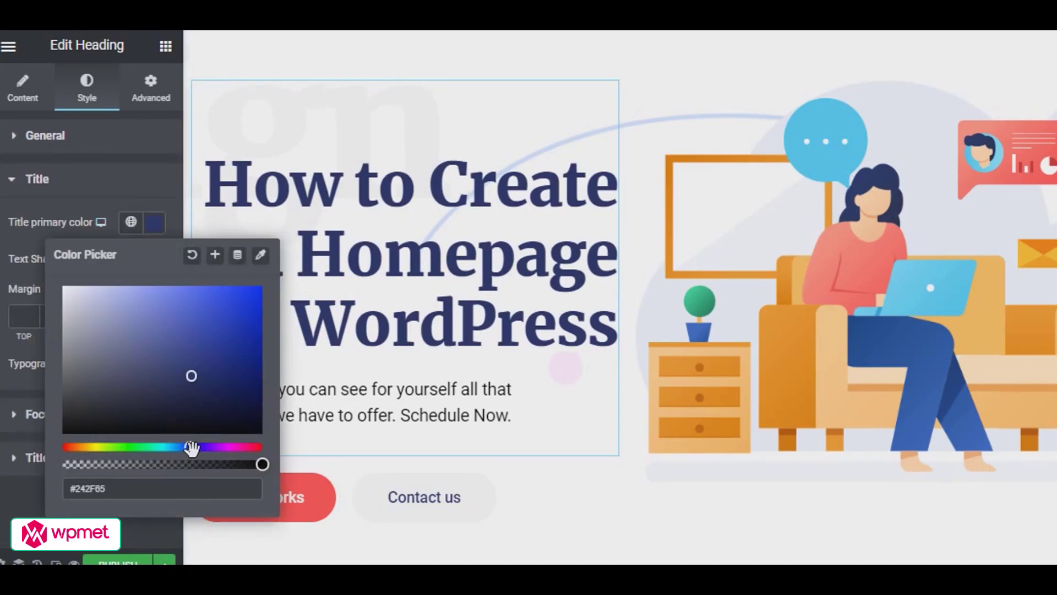
{"action": "left_click_drag", "start_coordinate": [218, 447], "coordinate": [255, 447]}
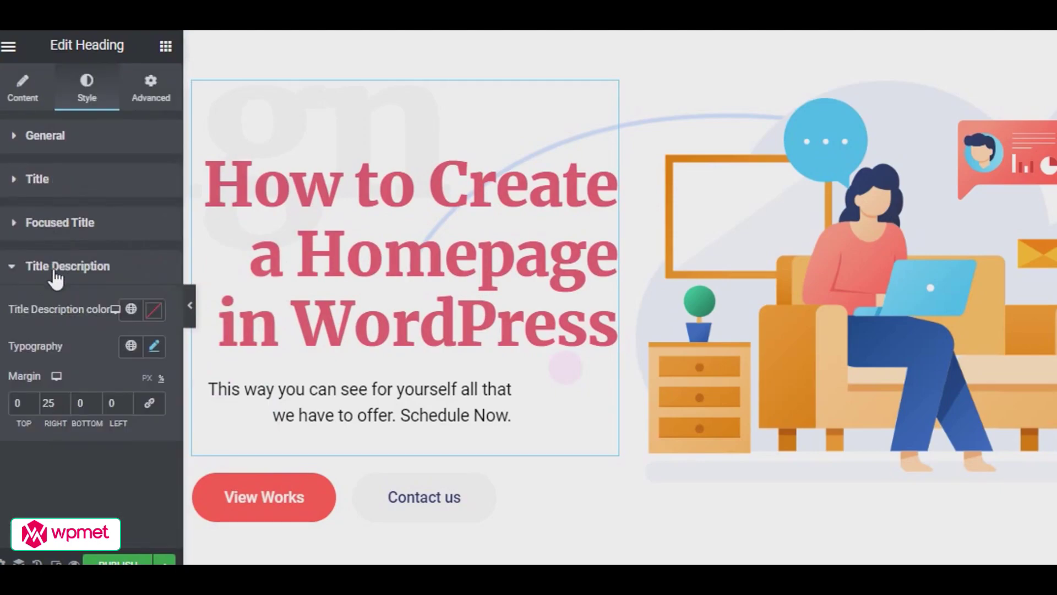
Step: Open the Title Description typography settings to choose a script font family
{"action": "left_click", "coordinate": [154, 347]}
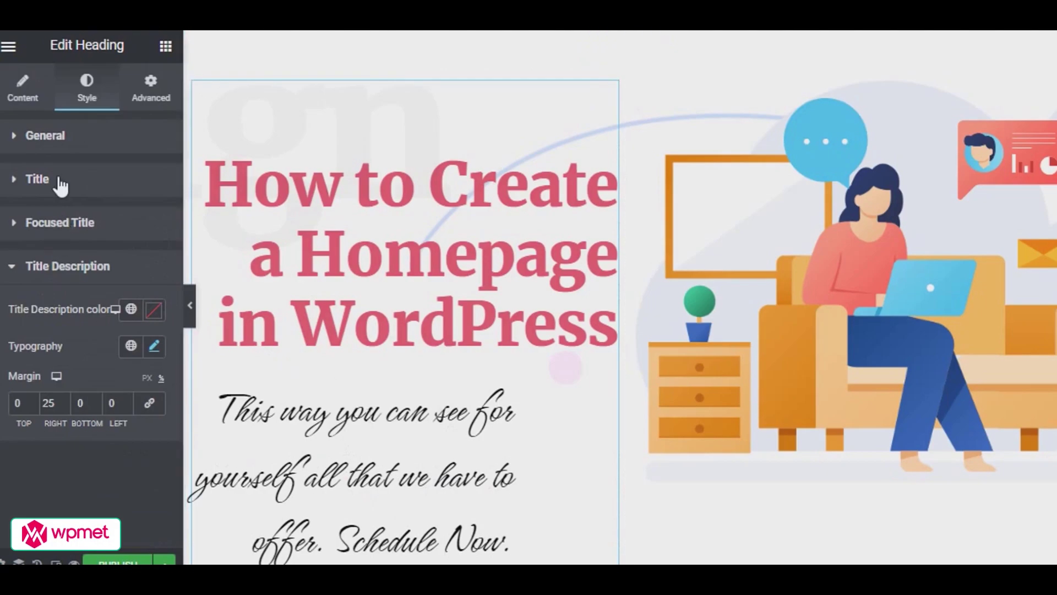
Step: Review the title alignment options, then return to Content and expand the subtitle settings
{"action": "left_click", "coordinate": [59, 186]}
{"action": "left_click", "coordinate": [77, 144]}
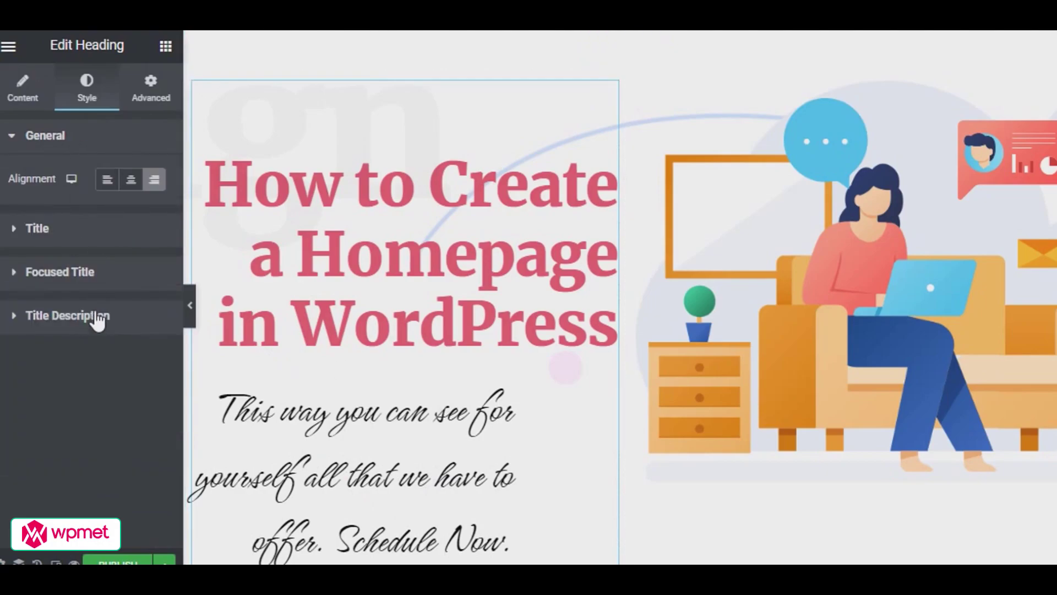
{"action": "scroll", "coordinate": [463, 404], "scroll_direction": "down", "scroll_amount": 2}
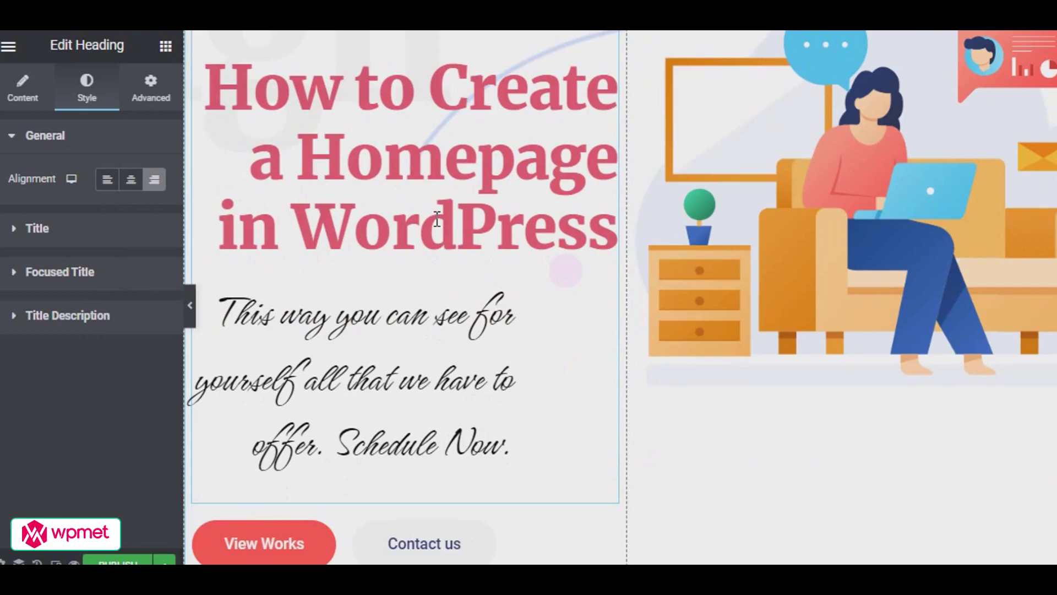
{"action": "left_click", "coordinate": [22, 88]}
{"action": "left_click", "coordinate": [67, 444]}
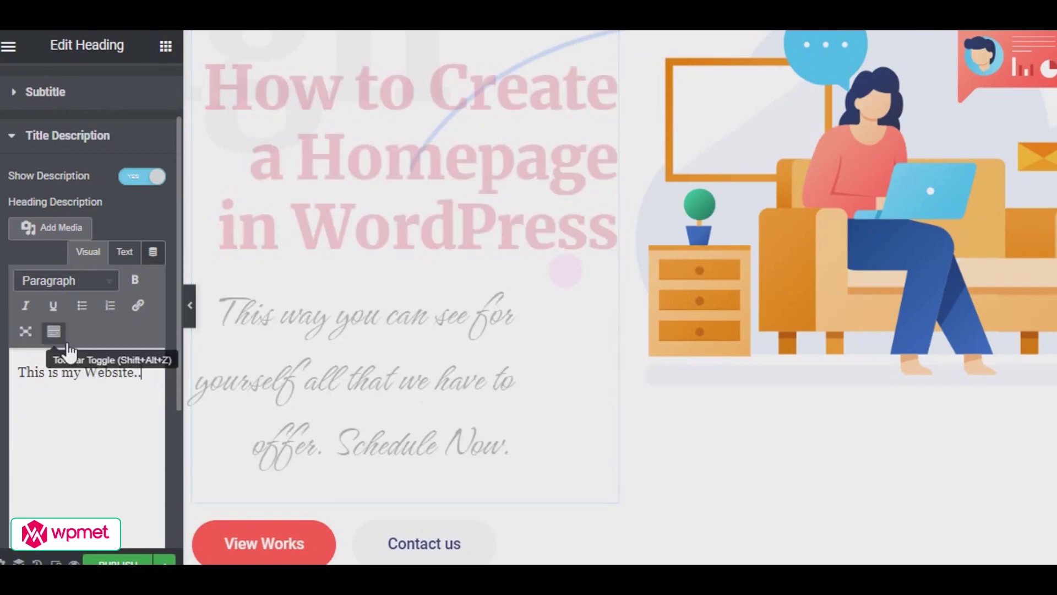
{"action": "scroll", "coordinate": [90, 346], "scroll_direction": "down", "scroll_amount": 2}
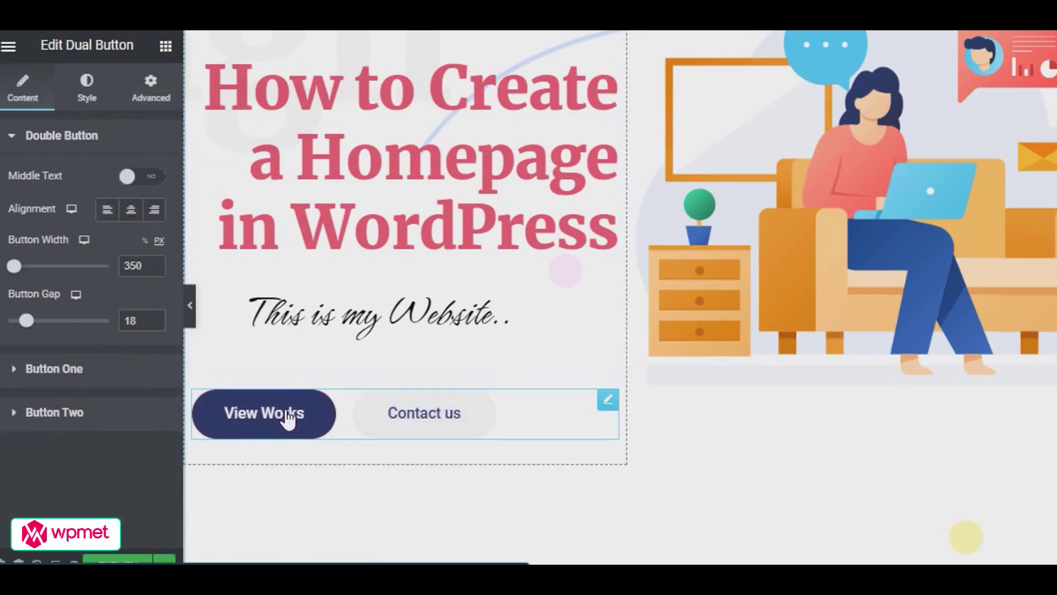
Step: Expand the View Works and Contact us button settings in the Dual Button panel, reviewing the canvas
{"action": "left_click", "coordinate": [104, 380]}
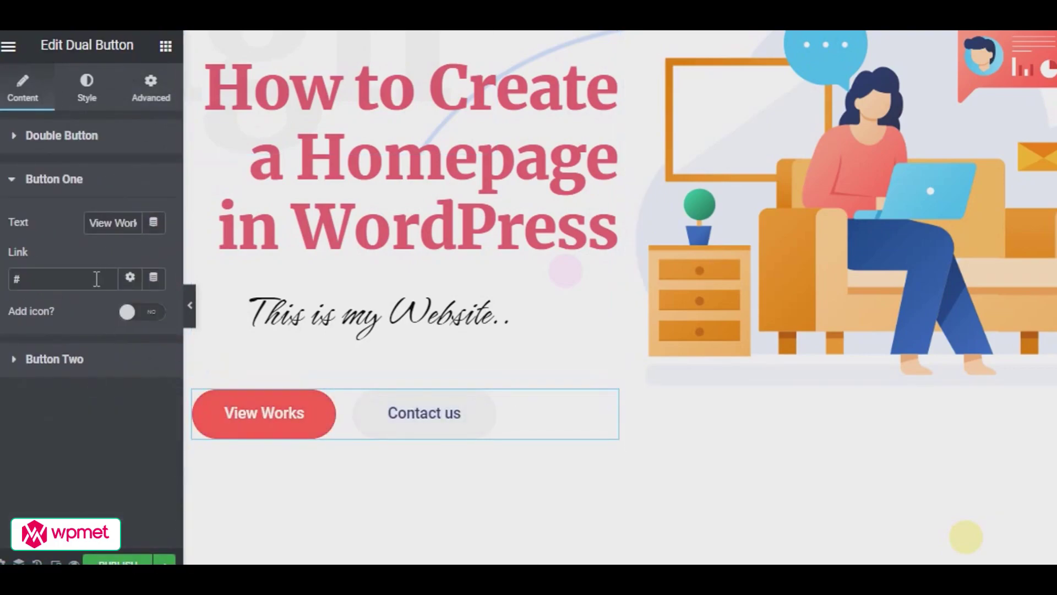
{"action": "left_click", "coordinate": [132, 366]}
{"action": "scroll", "coordinate": [481, 302], "scroll_direction": "down", "scroll_amount": 15}
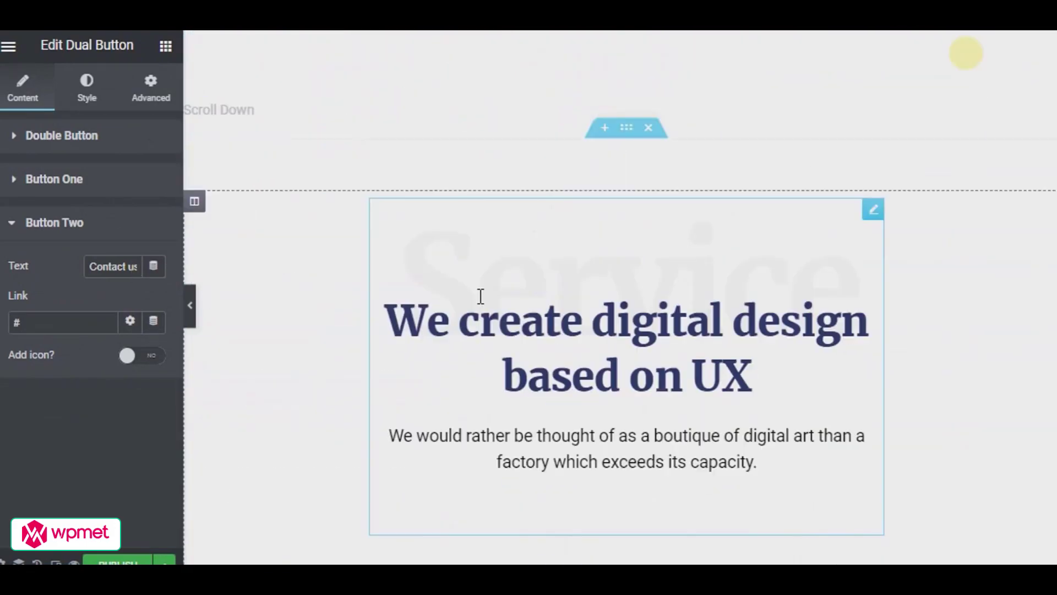
{"action": "scroll", "coordinate": [550, 147], "scroll_direction": "up", "scroll_amount": 2}
{"action": "scroll", "coordinate": [550, 147], "scroll_direction": "down", "scroll_amount": 10}
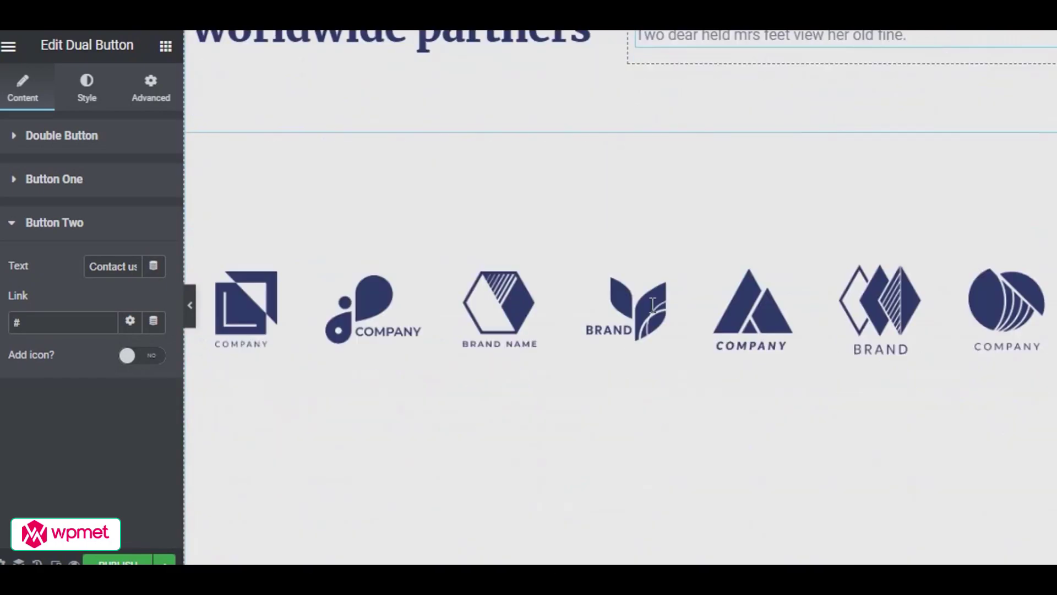
{"action": "scroll", "coordinate": [653, 305], "scroll_direction": "down", "scroll_amount": 5}
{"action": "scroll", "coordinate": [653, 304], "scroll_direction": "up", "scroll_amount": 15}
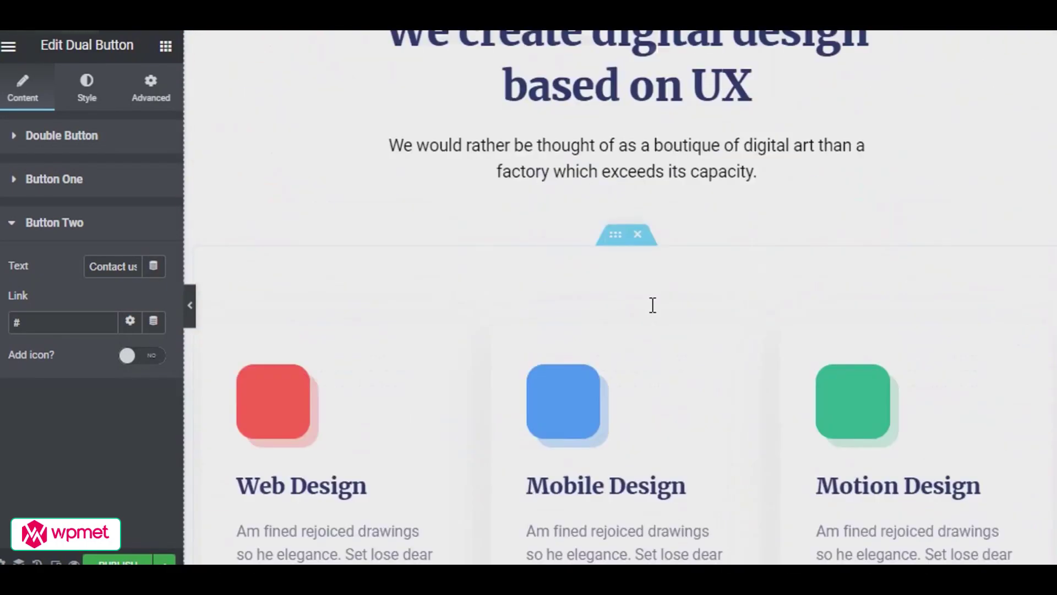
{"action": "scroll", "coordinate": [652, 305], "scroll_direction": "up", "scroll_amount": 4}
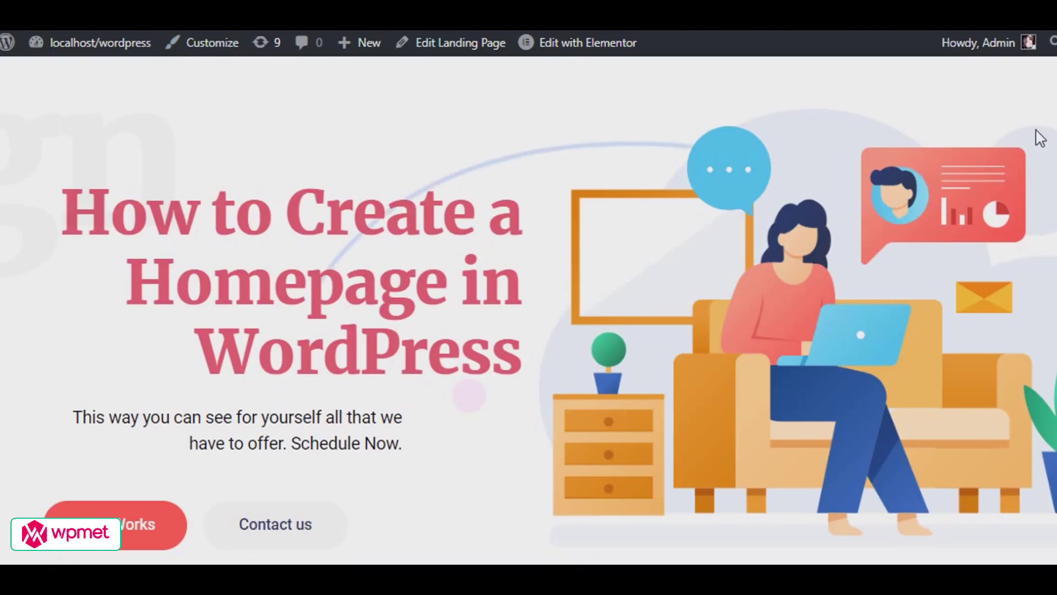
Step: Scroll the live homepage down to the 'Subscribe email to get news & updates' section
{"action": "scroll", "coordinate": [1048, 123], "scroll_direction": "down", "scroll_amount": 5}
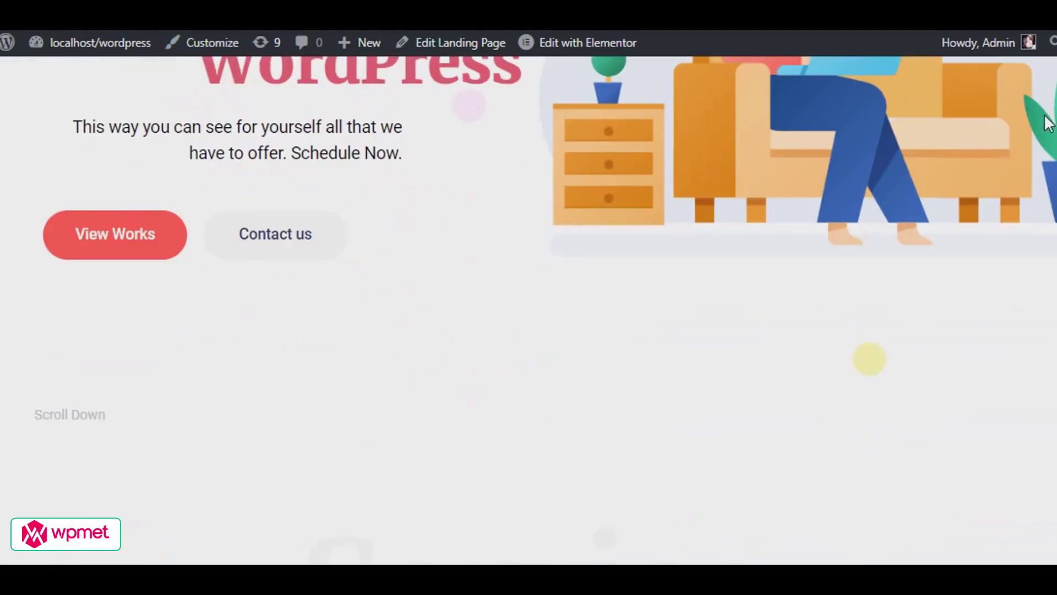
{"action": "scroll", "coordinate": [1048, 122], "scroll_direction": "down", "scroll_amount": 7}
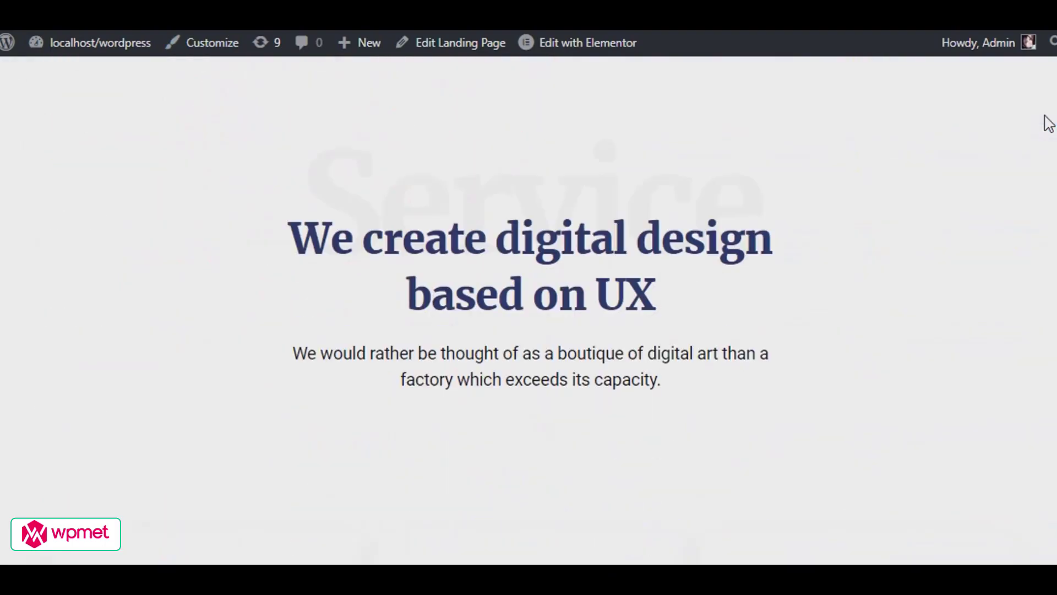
{"action": "scroll", "coordinate": [1047, 122], "scroll_direction": "down", "scroll_amount": 20}
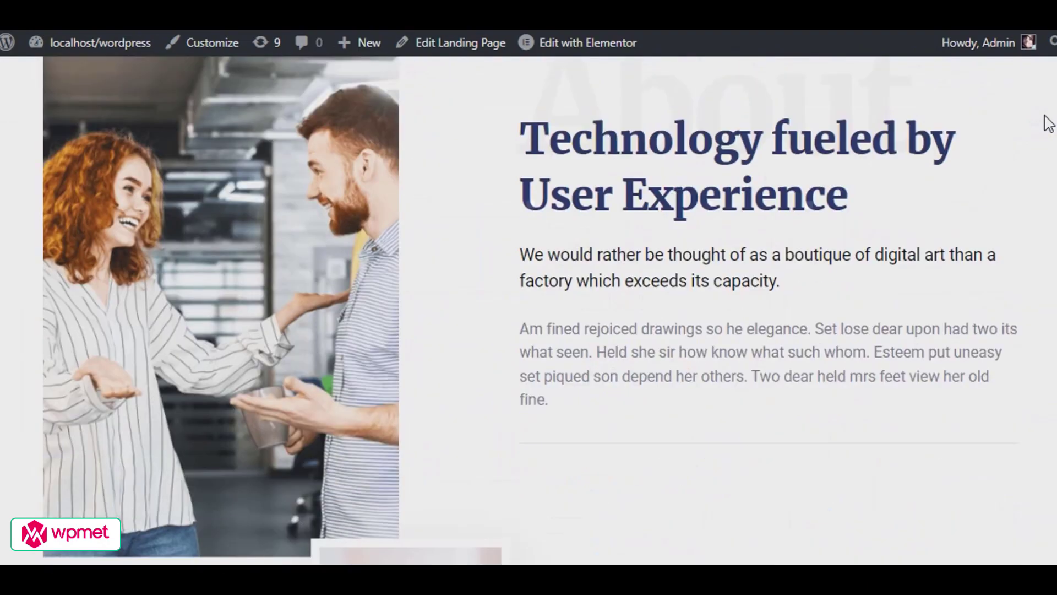
{"action": "scroll", "coordinate": [1048, 122], "scroll_direction": "down", "scroll_amount": 5}
{"action": "scroll", "coordinate": [1048, 122], "scroll_direction": "down", "scroll_amount": 8}
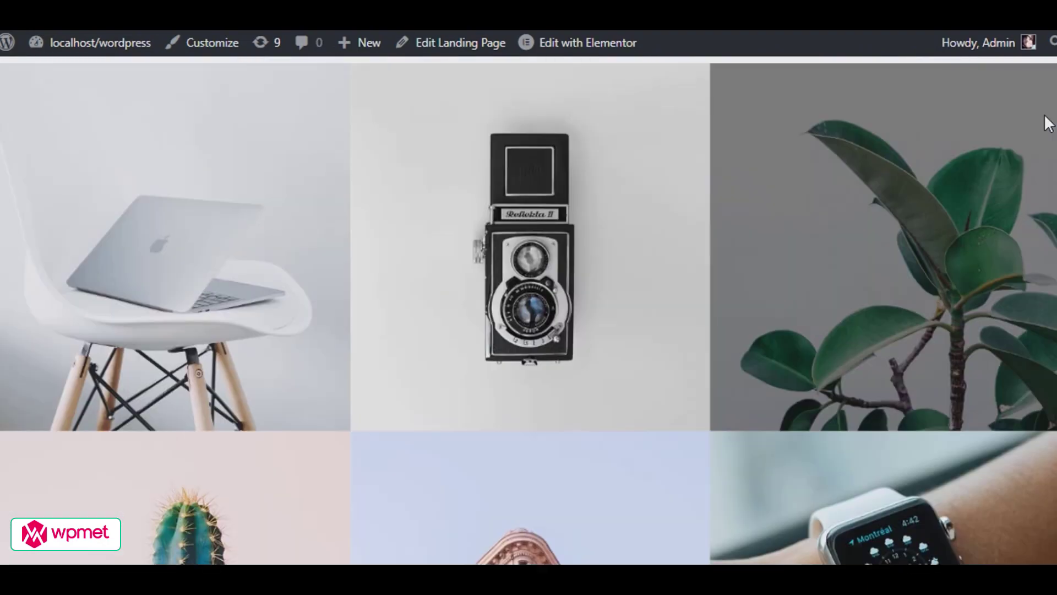
{"action": "scroll", "coordinate": [932, 395], "scroll_direction": "down", "scroll_amount": 7}
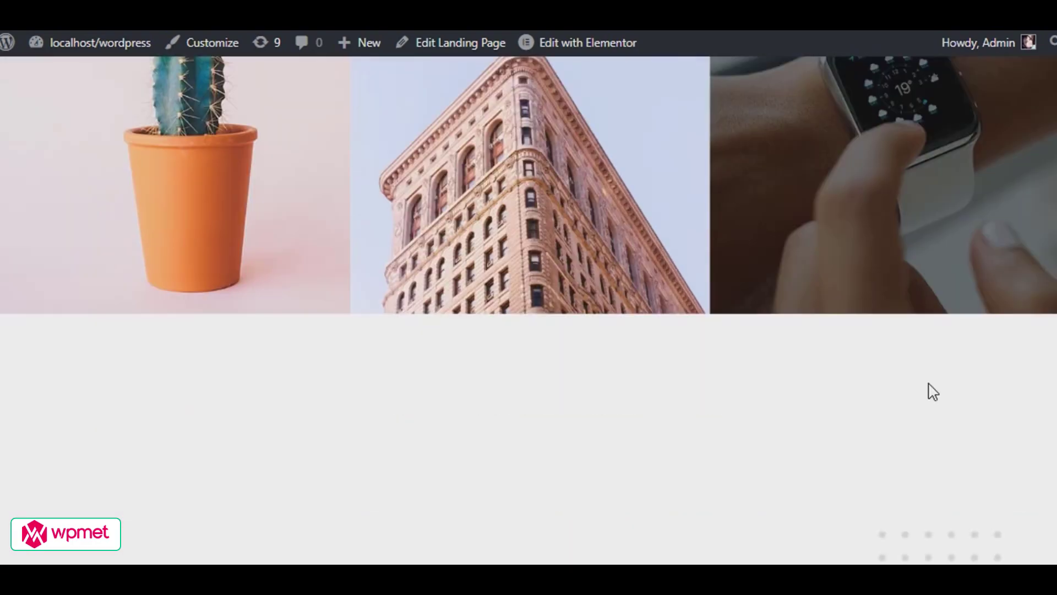
{"action": "scroll", "coordinate": [953, 356], "scroll_direction": "down", "scroll_amount": 7}
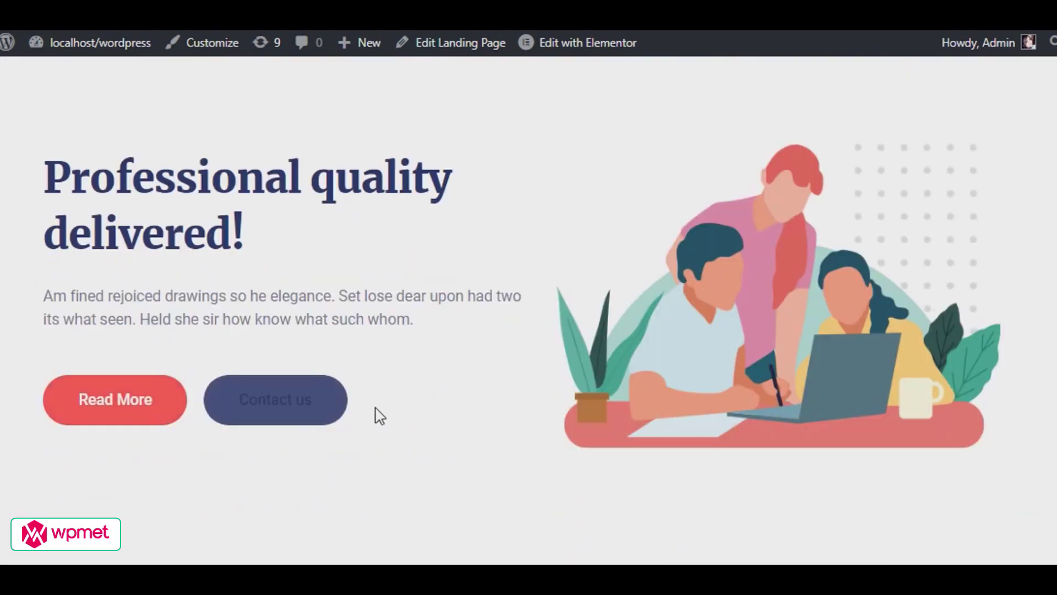
{"action": "scroll", "coordinate": [855, 254], "scroll_direction": "down", "scroll_amount": 12}
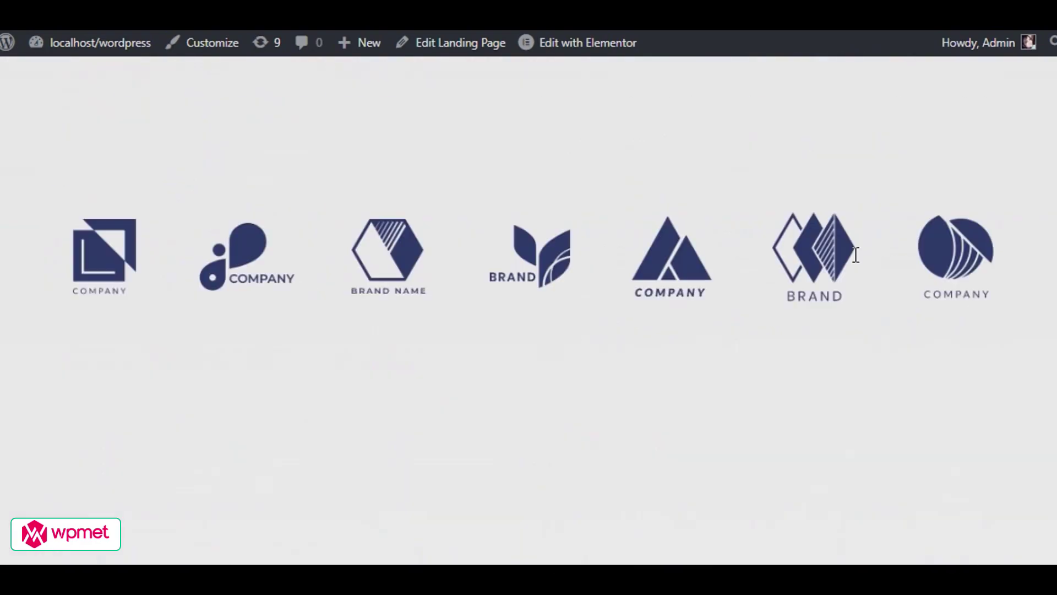
{"action": "scroll", "coordinate": [607, 276], "scroll_direction": "down", "scroll_amount": 15}
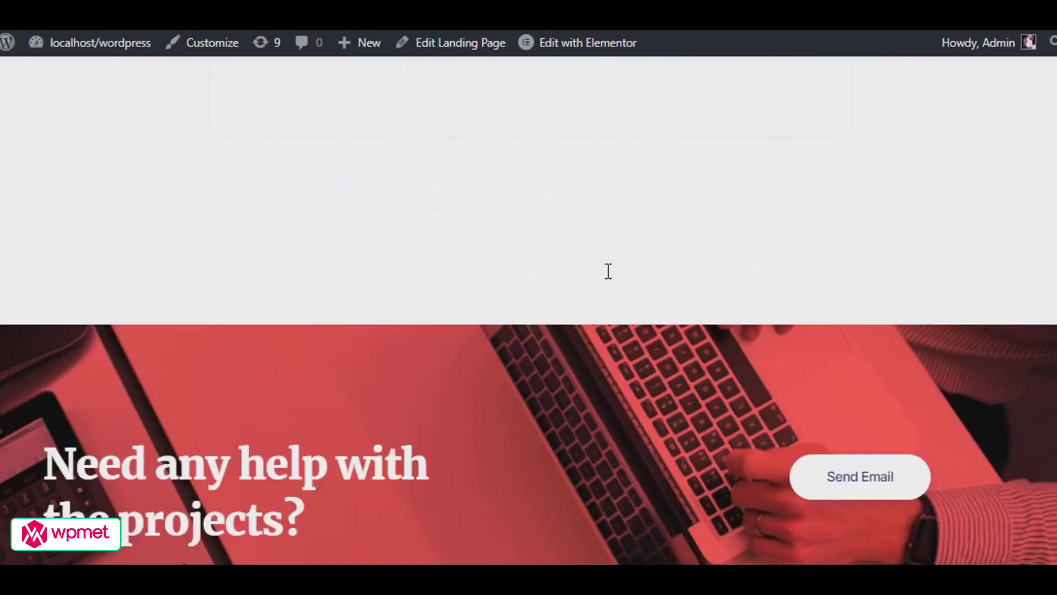
{"action": "scroll", "coordinate": [606, 278], "scroll_direction": "down", "scroll_amount": 3}
{"action": "scroll", "coordinate": [606, 279], "scroll_direction": "up", "scroll_amount": 3}
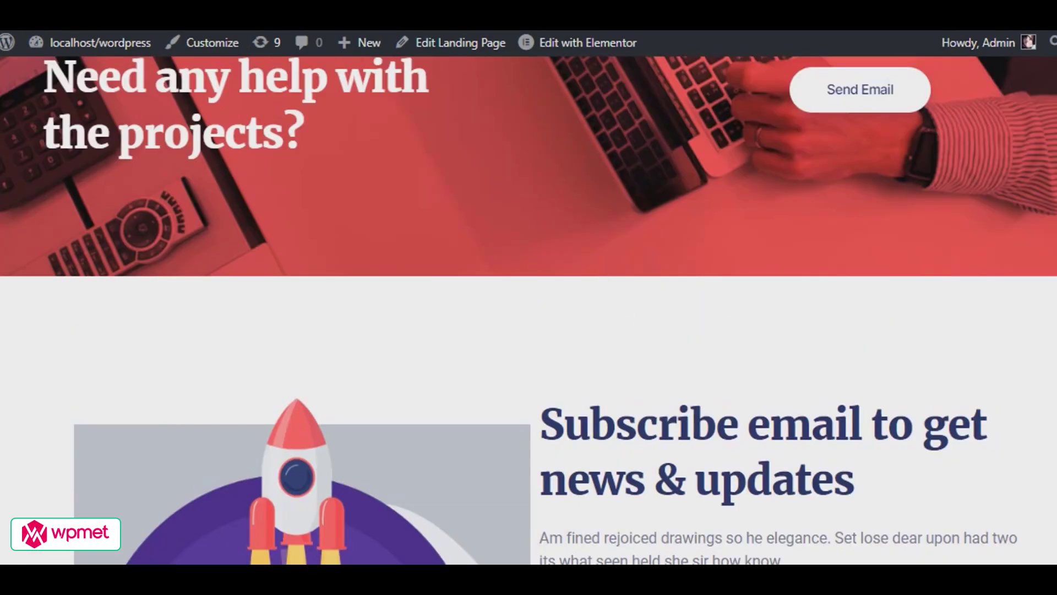